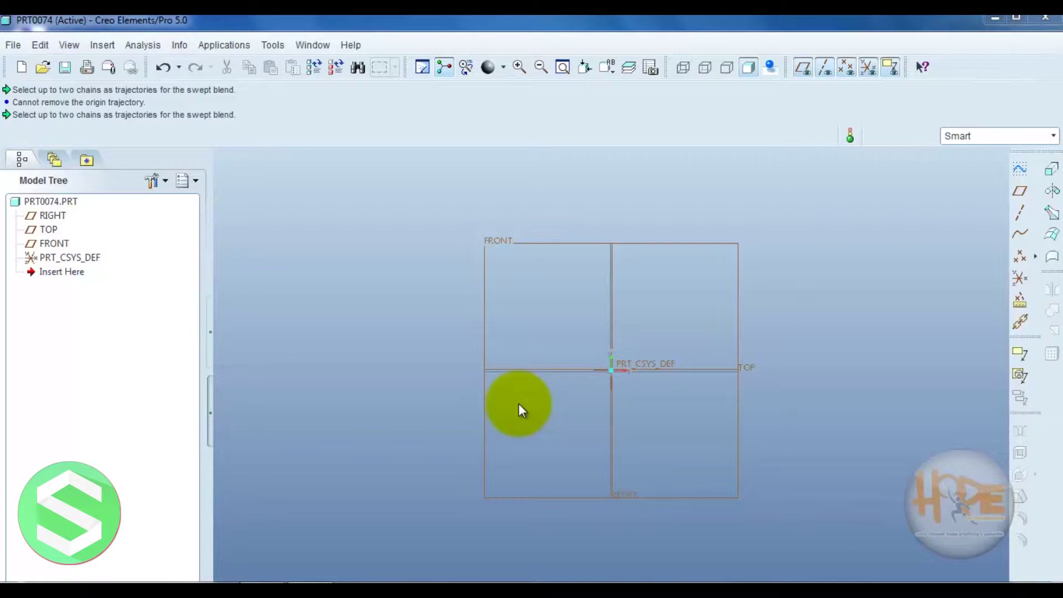
# Open the File menu to begin a new part in place of PRT0074.
pyautogui.click(14, 45)
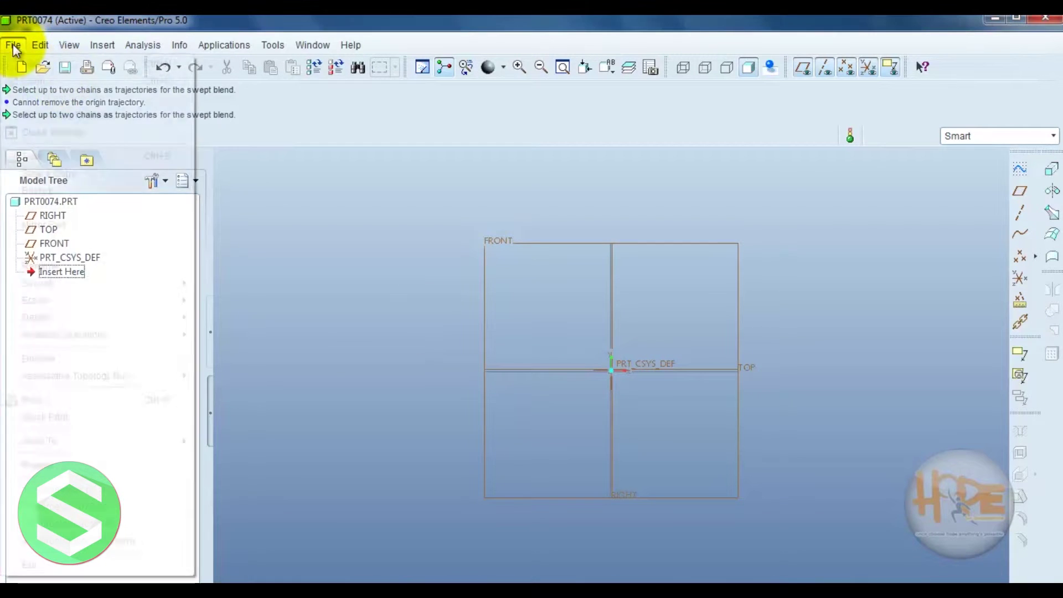
# Create the new solid part PRT0075 and start a sketch on FRONT, referenced to RIGHT.
pyautogui.click(16, 66)
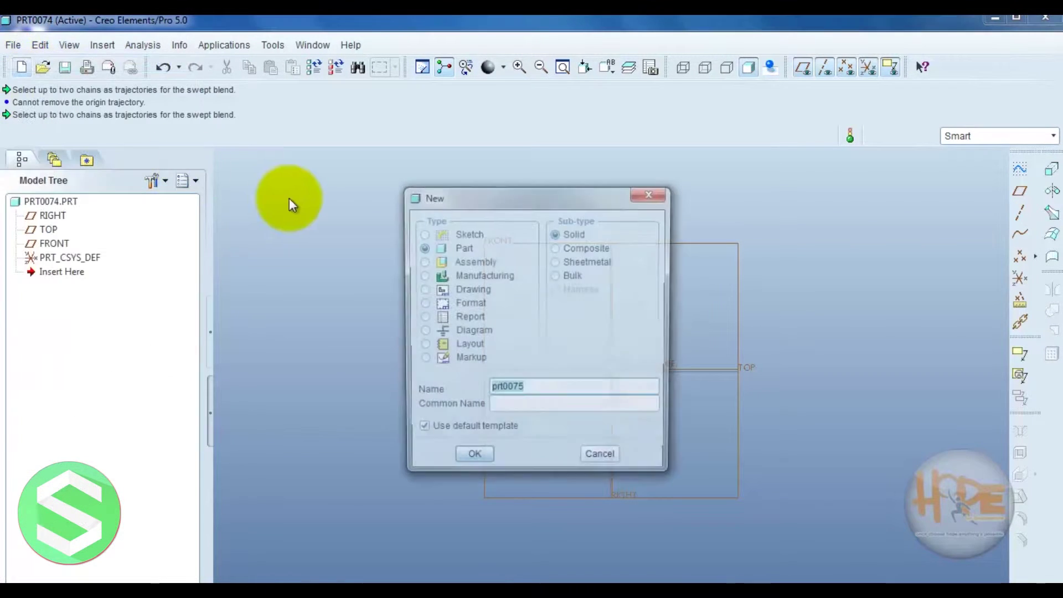
pyautogui.click(471, 460)
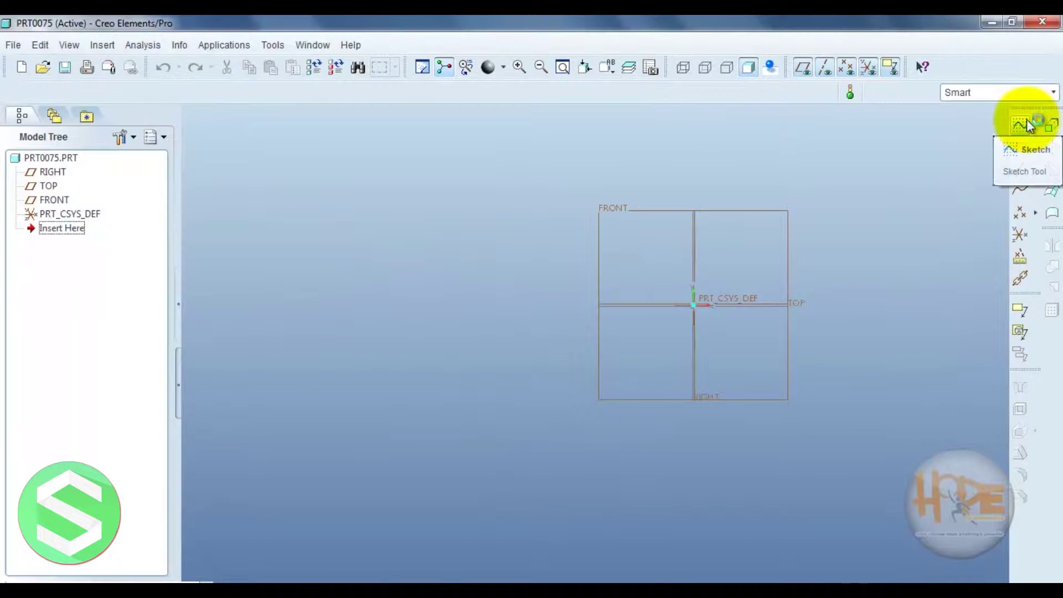
pyautogui.click(1021, 122)
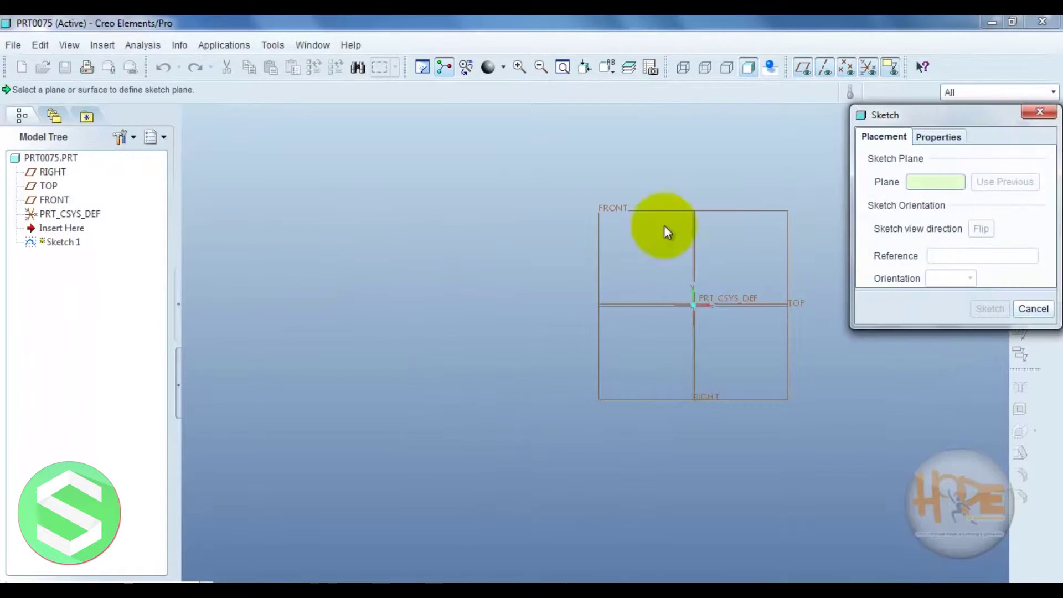
pyautogui.click(612, 209)
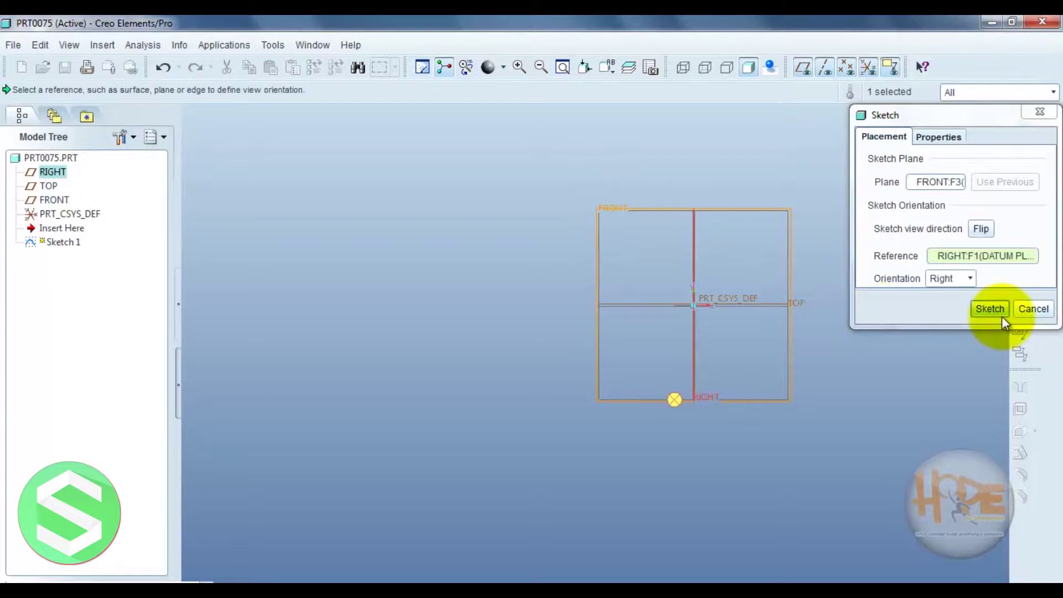
pyautogui.click(991, 308)
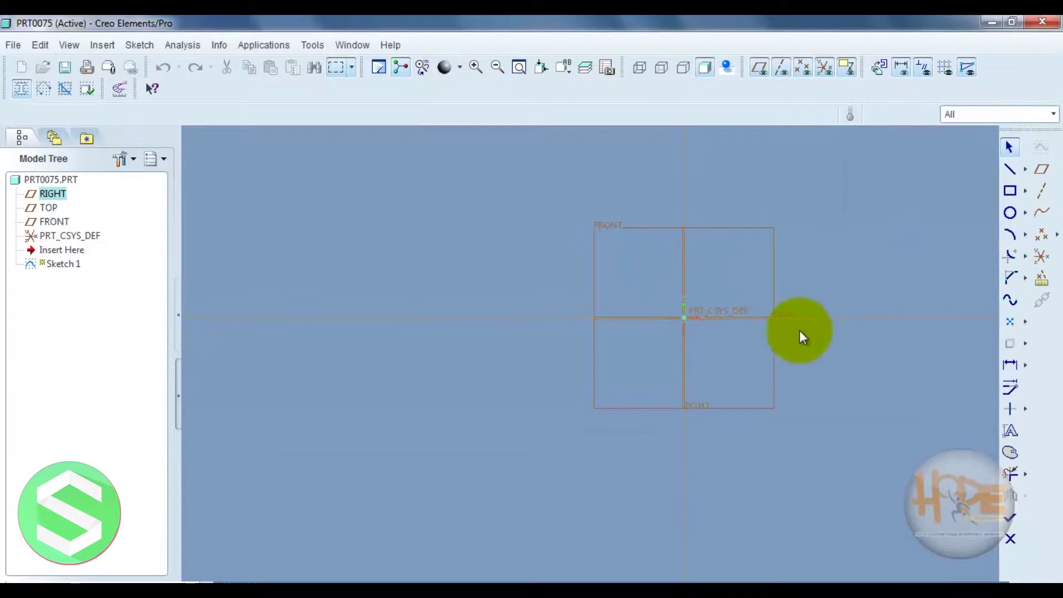
# Draw chained three-point arcs from the vertical datum around the origin, then reshape the upper arc.
pyautogui.scroll(-2, 876, 309)
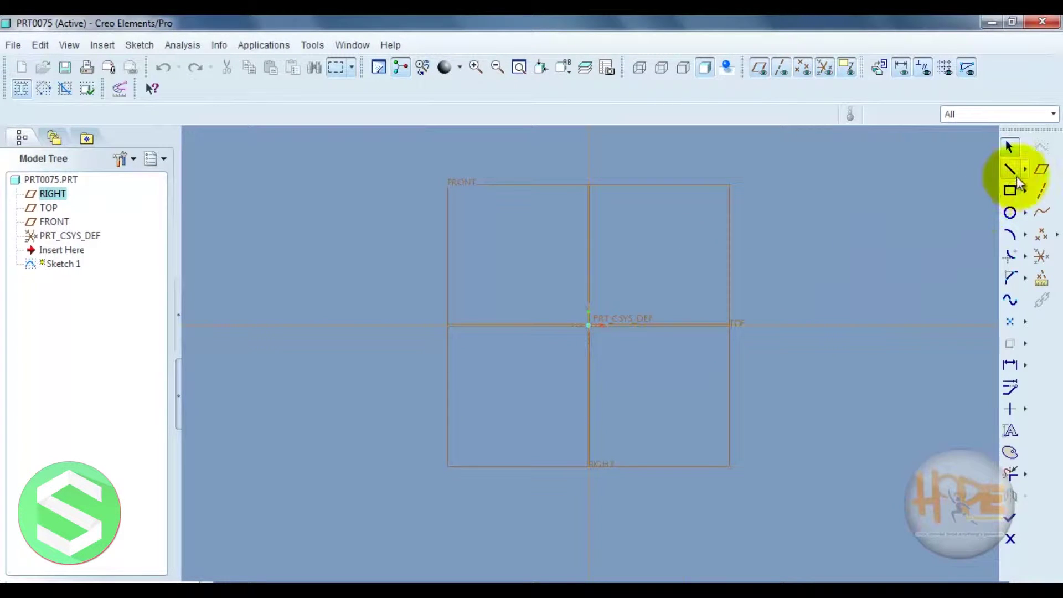
pyautogui.click(1010, 233)
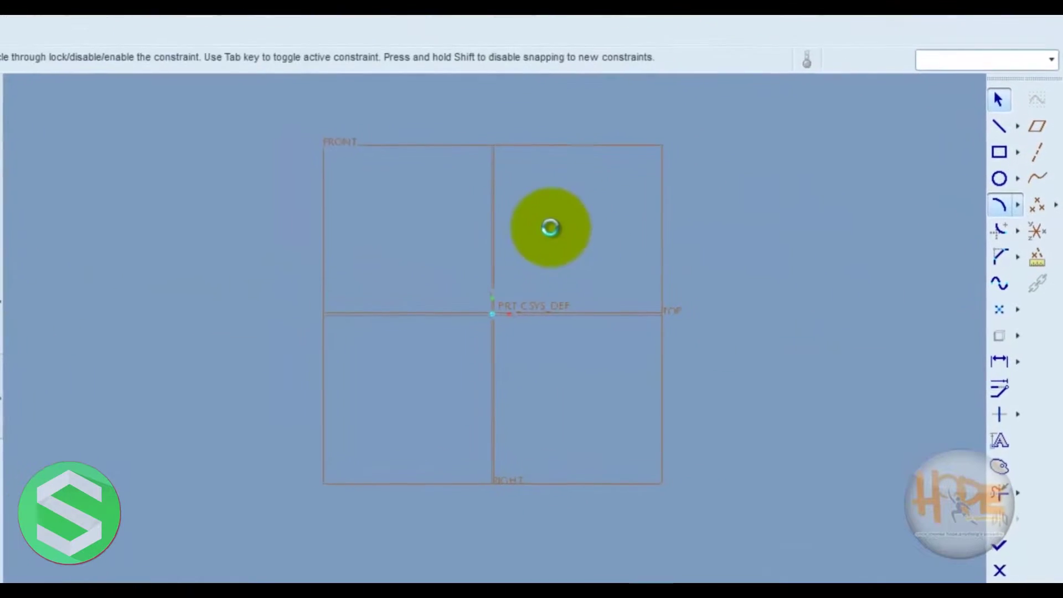
pyautogui.click(397, 211)
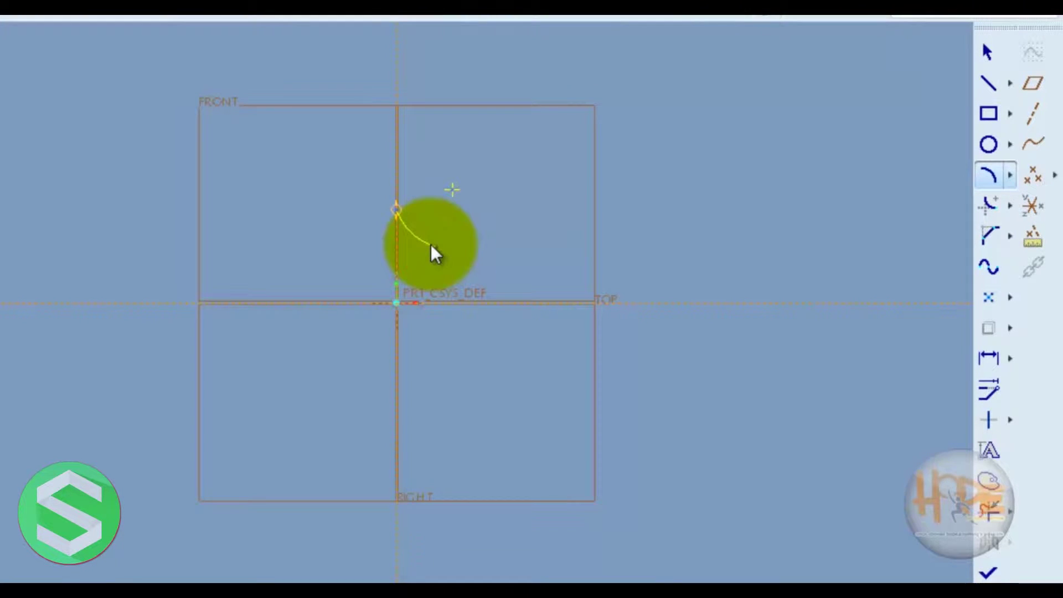
pyautogui.click(432, 245)
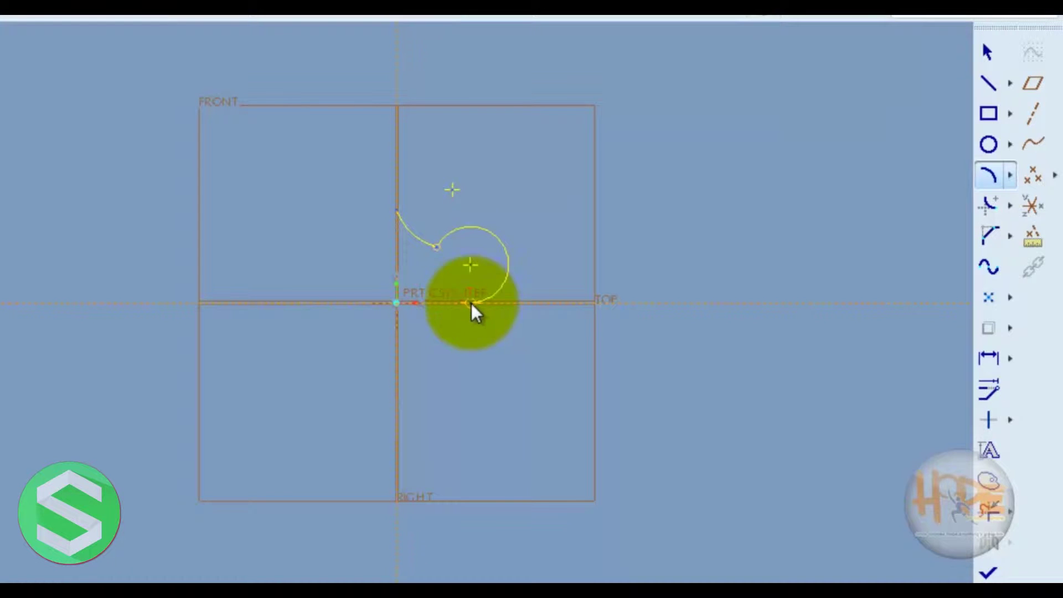
pyautogui.click(471, 303)
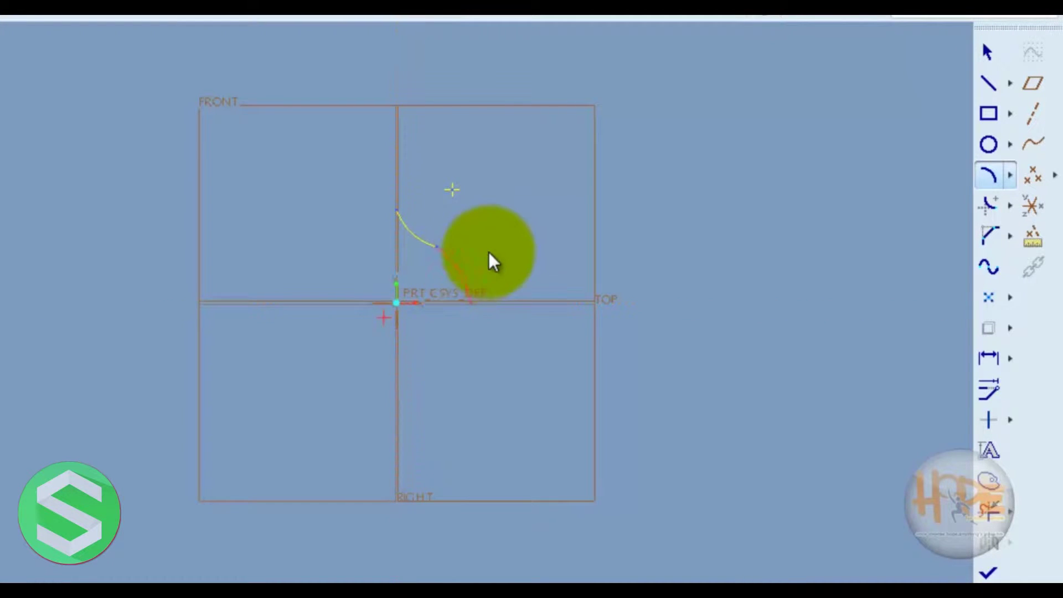
pyautogui.click(472, 301)
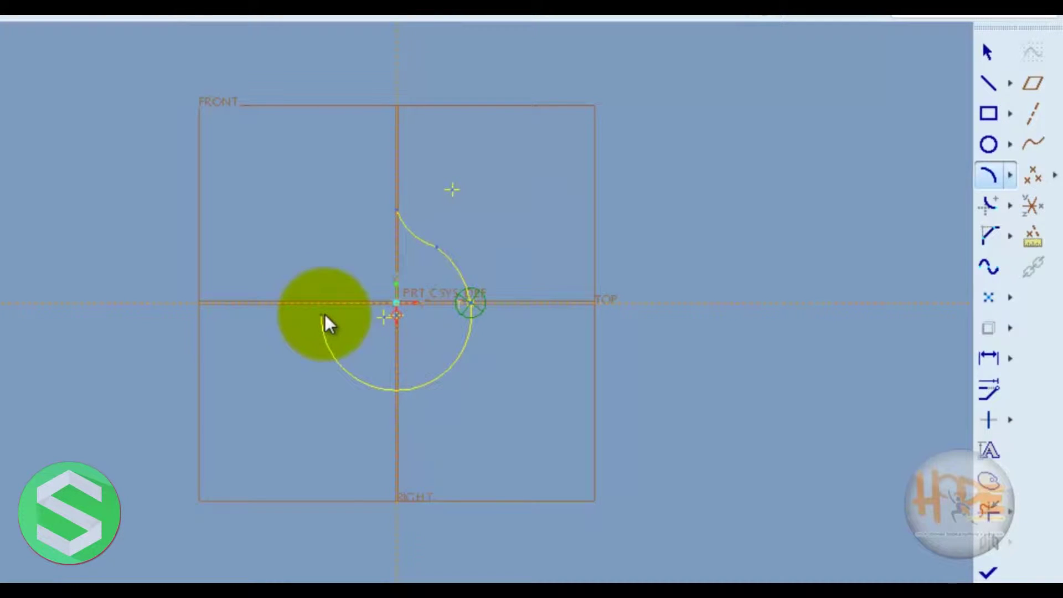
pyautogui.click(322, 302)
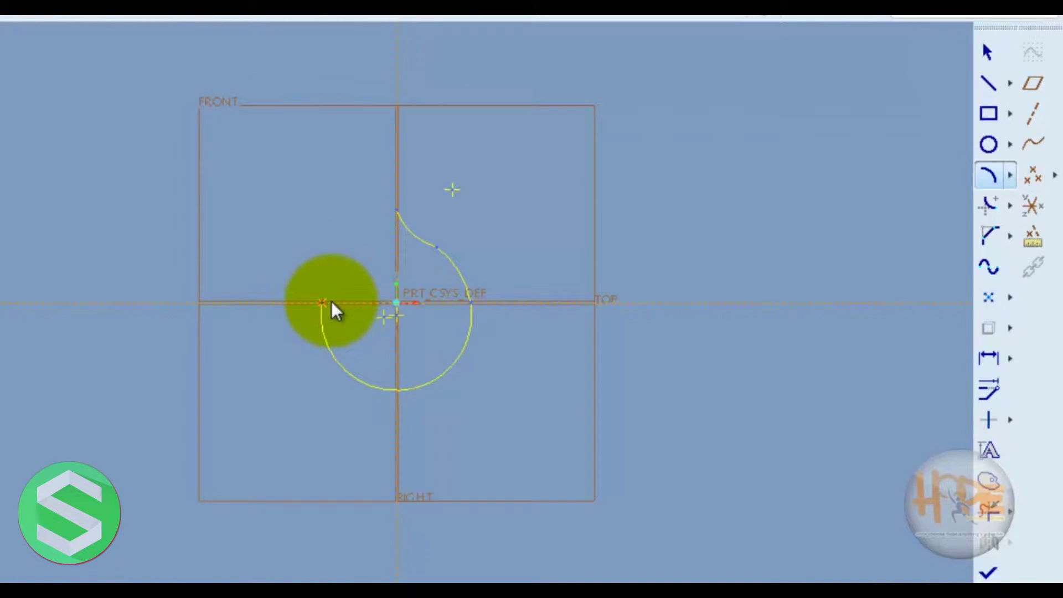
pyautogui.click(306, 269)
pyautogui.middleClick(336, 251)
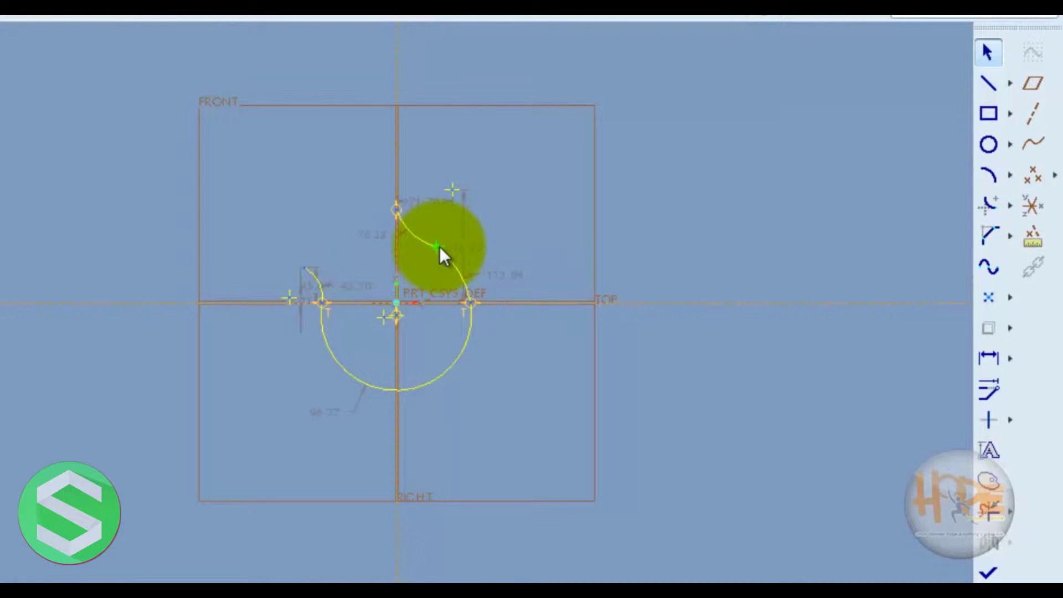
pyautogui.moveTo(437, 250); pyautogui.dragTo(500, 228)
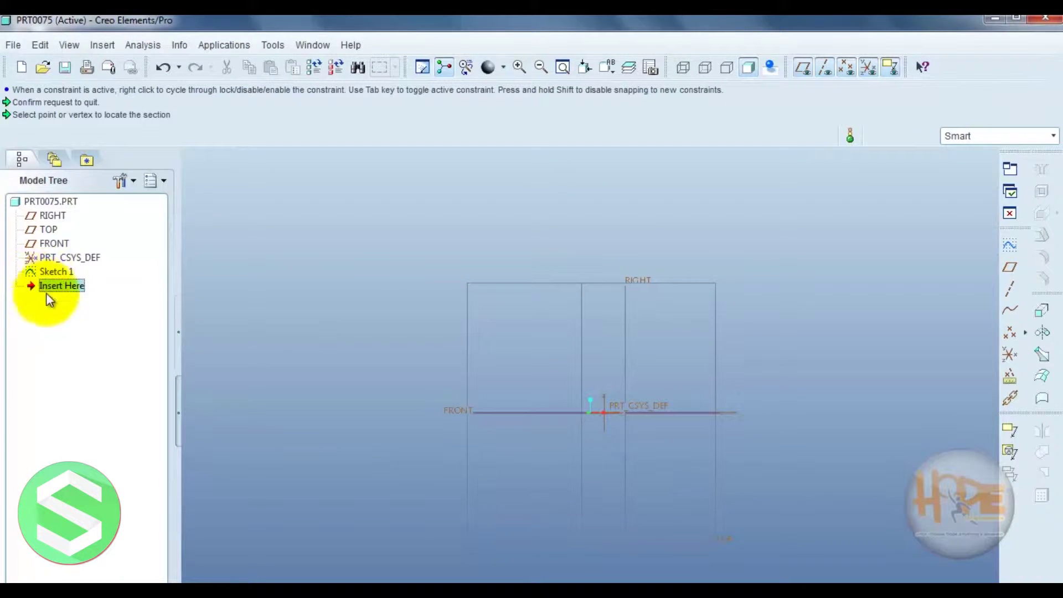
# Select Sketch 1 as the trajectory, orbit to view it at an angle, and open Insert.
pyautogui.click(52, 271)
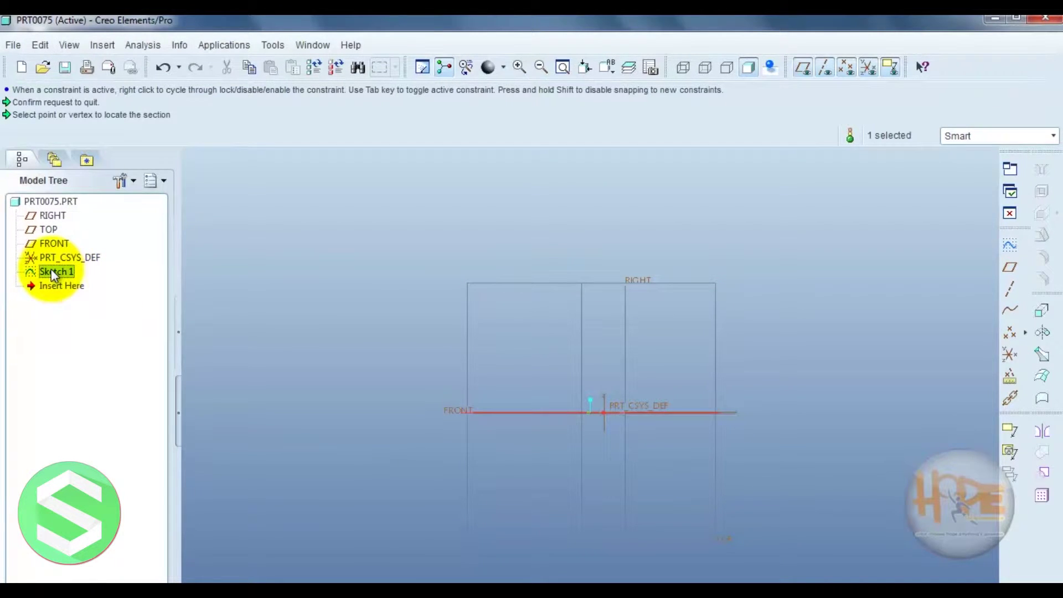
pyautogui.click(640, 380)
pyautogui.moveTo(648, 433)
pyautogui.mouseDown()
pyautogui.moveTo(678, 367)
pyautogui.moveTo(664, 350)
pyautogui.moveTo(614, 356)
pyautogui.moveTo(649, 339)
pyautogui.moveTo(671, 368)
pyautogui.moveTo(705, 374)
pyautogui.moveTo(678, 355)
pyautogui.moveTo(572, 369)
pyautogui.moveTo(502, 487)
pyautogui.moveTo(699, 400)
pyautogui.moveTo(616, 317)
pyautogui.moveTo(554, 323)
pyautogui.moveTo(349, 291)
pyautogui.mouseUp()
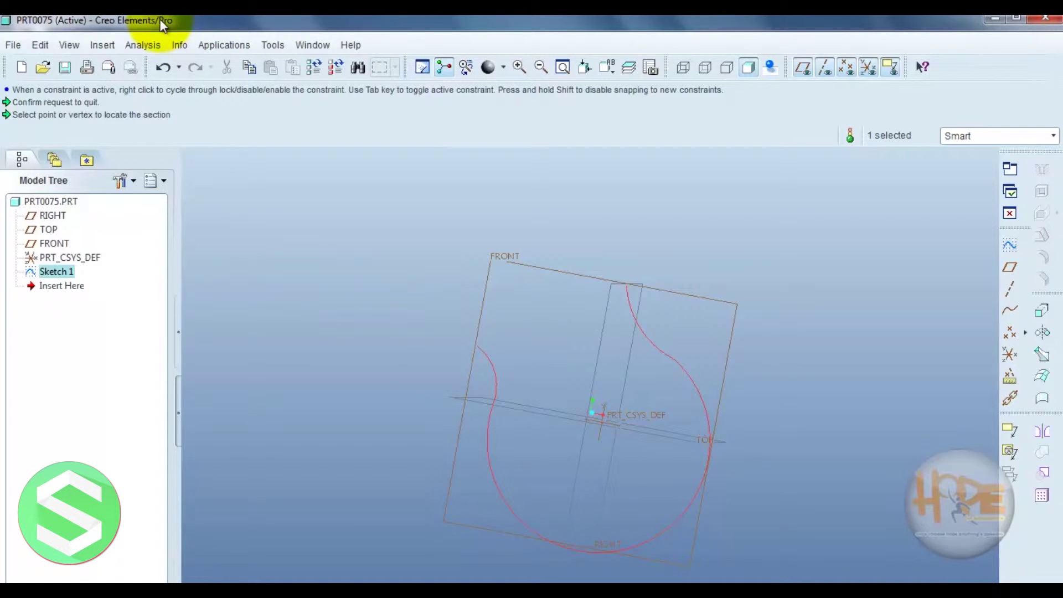
pyautogui.click(102, 45)
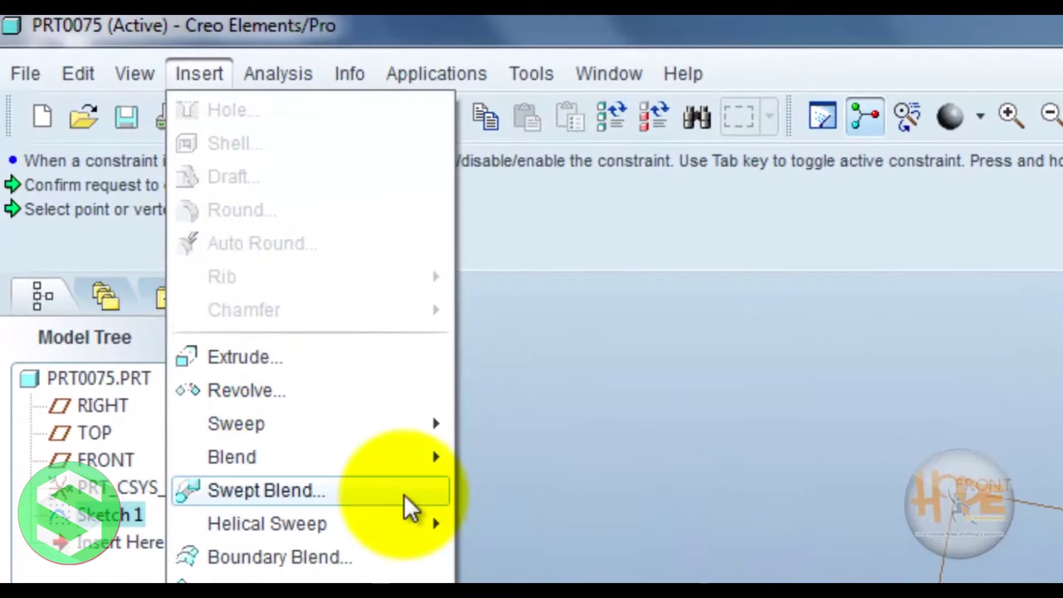
# Start a solid Swept Blend and sketch Section 1 at the trajectory's start point.
pyautogui.click(408, 508)
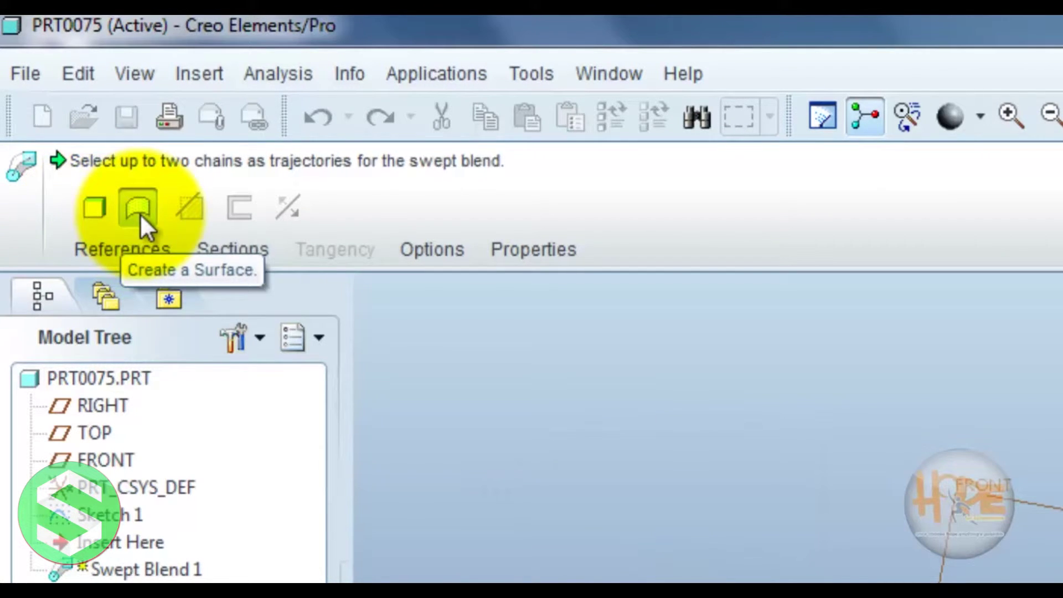
pyautogui.click(100, 222)
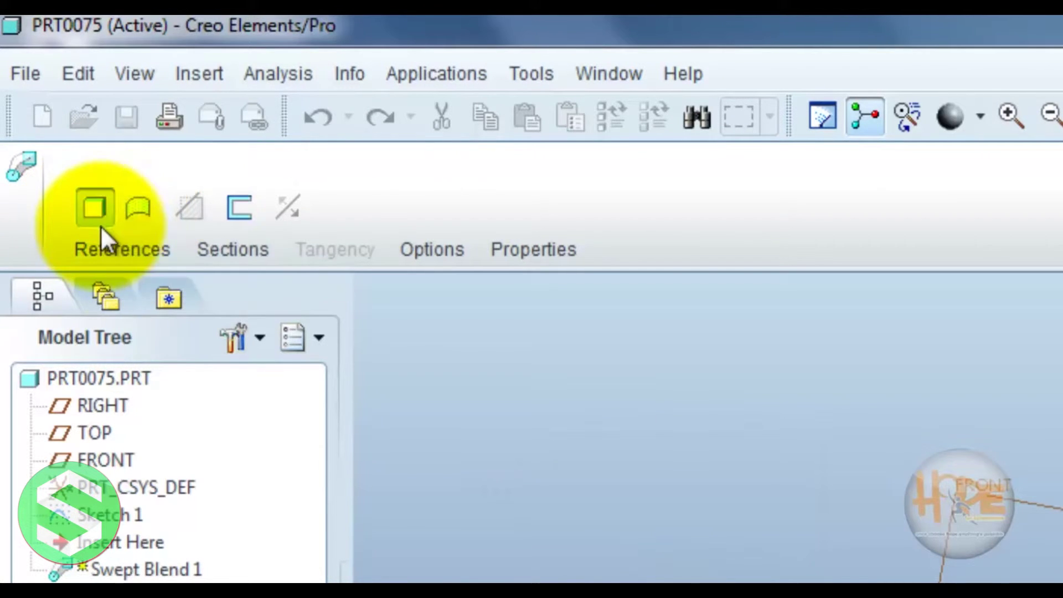
pyautogui.click(215, 245)
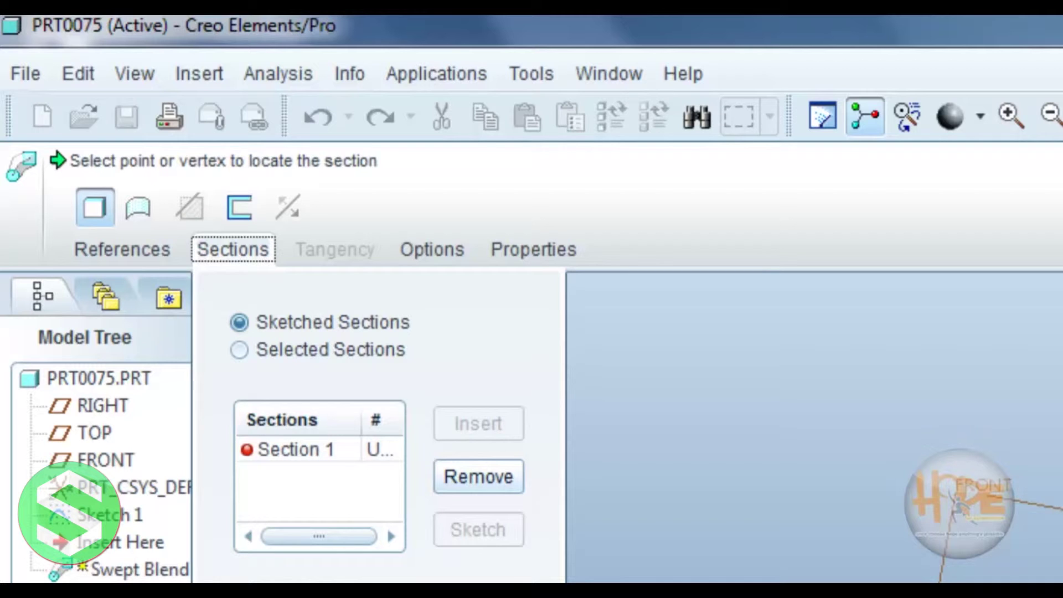
pyautogui.click(290, 446)
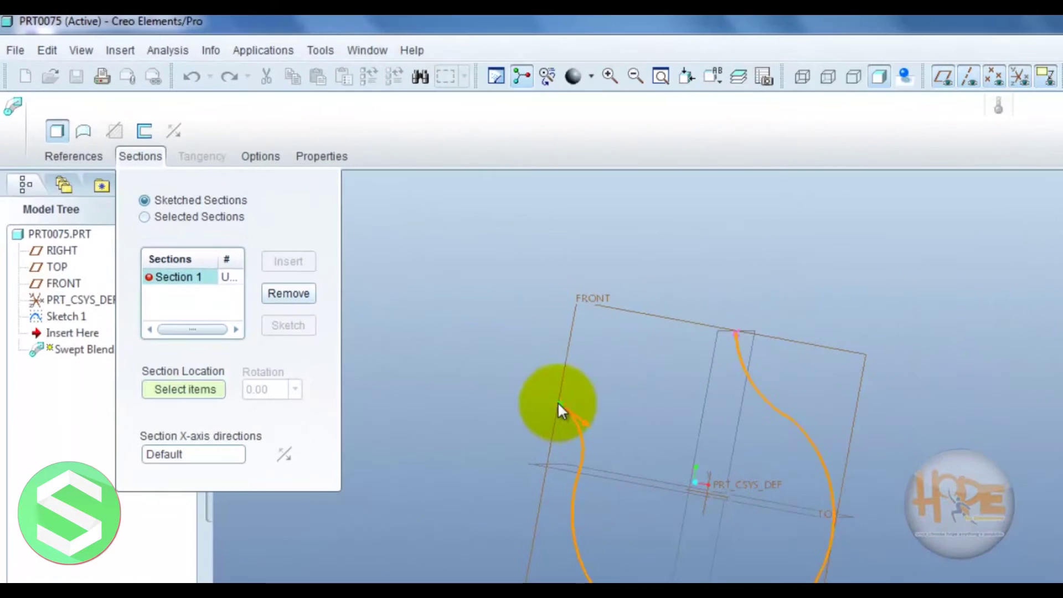
pyautogui.click(558, 405)
pyautogui.click(311, 326)
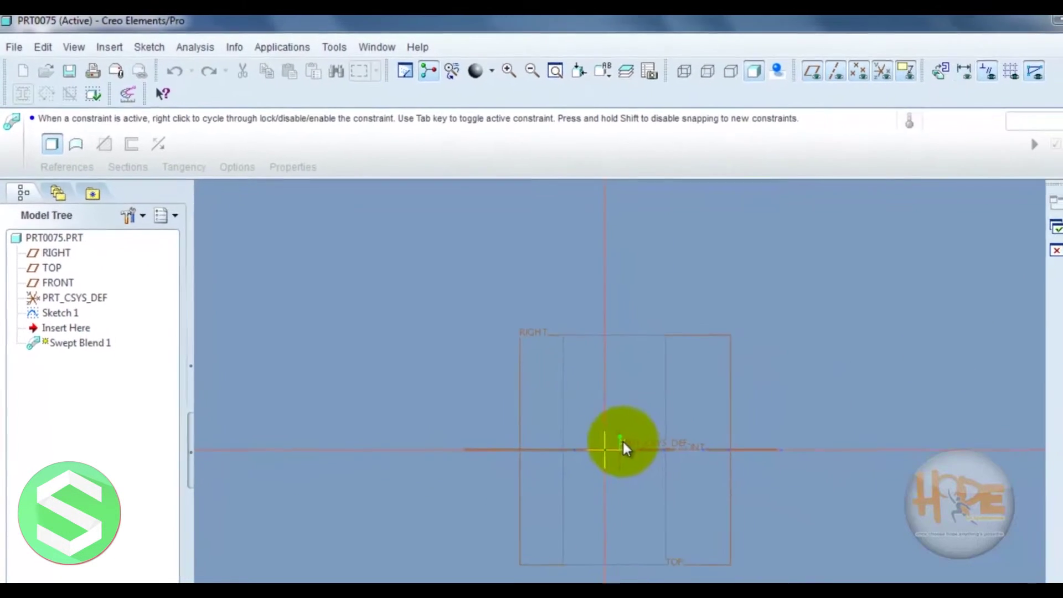
# Draw a small circle centred on the origin for Section 1, divide it, and finish the section.
pyautogui.click(605, 448)
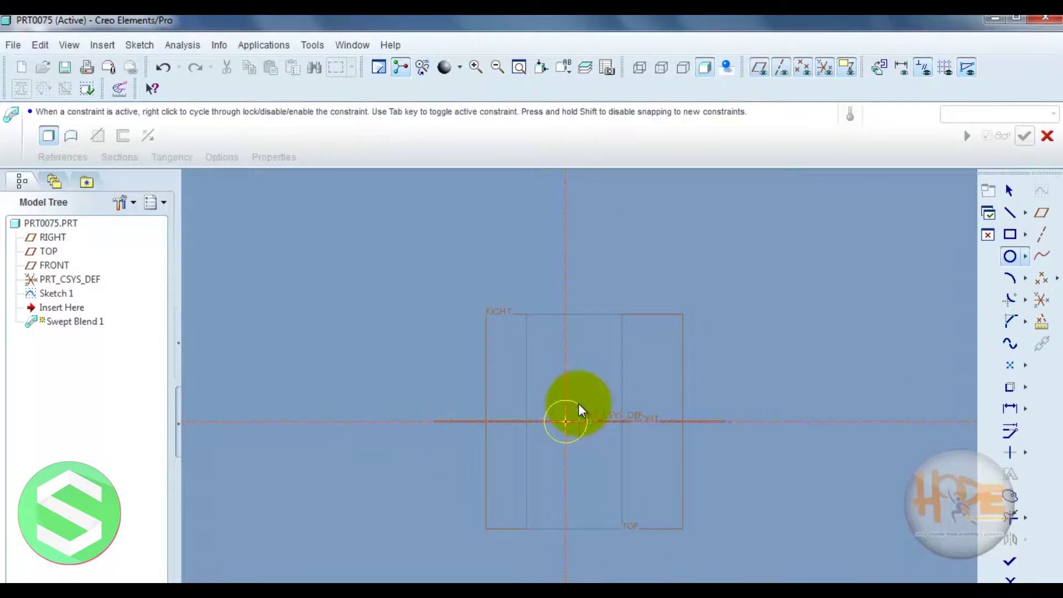
pyautogui.click(577, 404)
pyautogui.middleClick(586, 348)
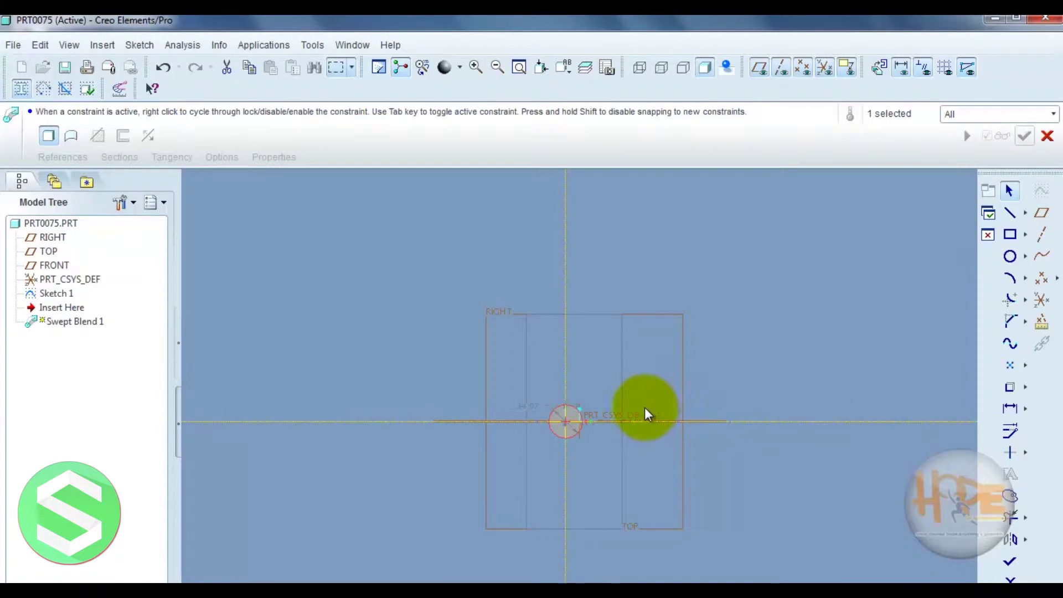
pyautogui.click(1021, 516)
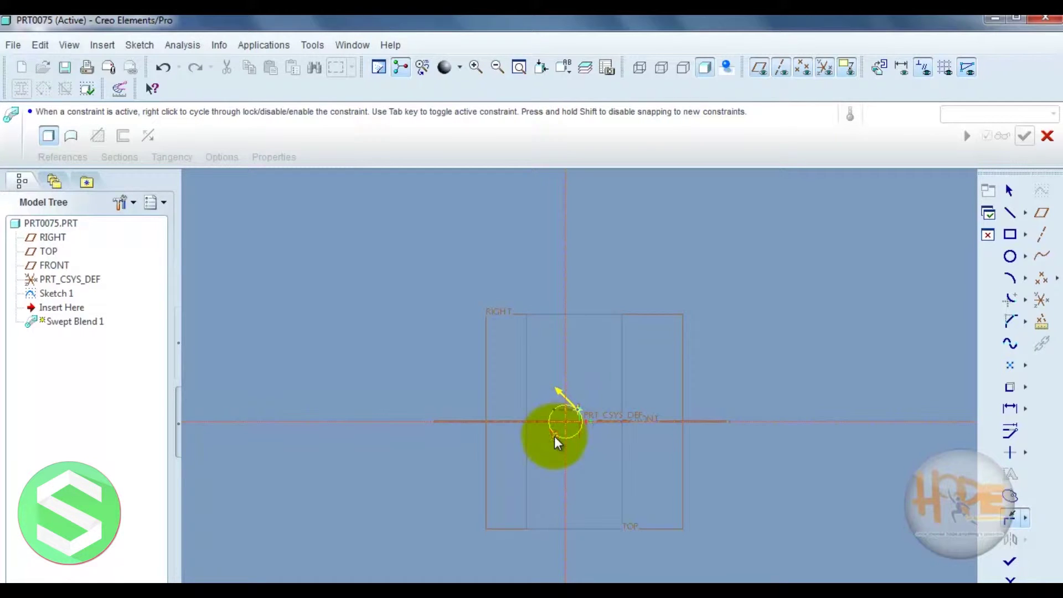
pyautogui.middleClick(614, 386)
pyautogui.click(1018, 565)
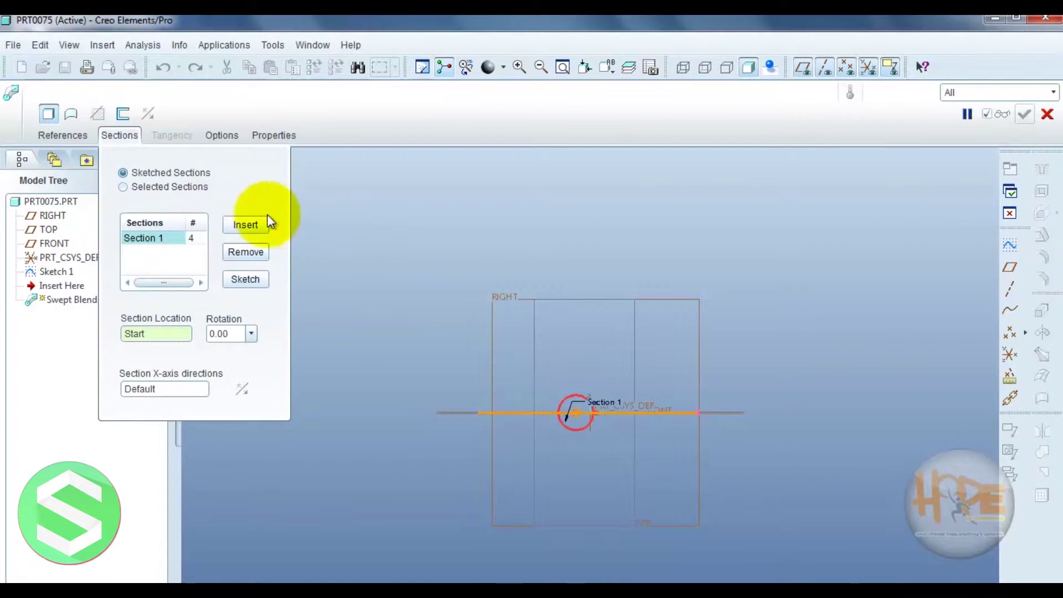
# Insert Section 2 at the trajectory's end point and open it for sketching.
pyautogui.click(254, 227)
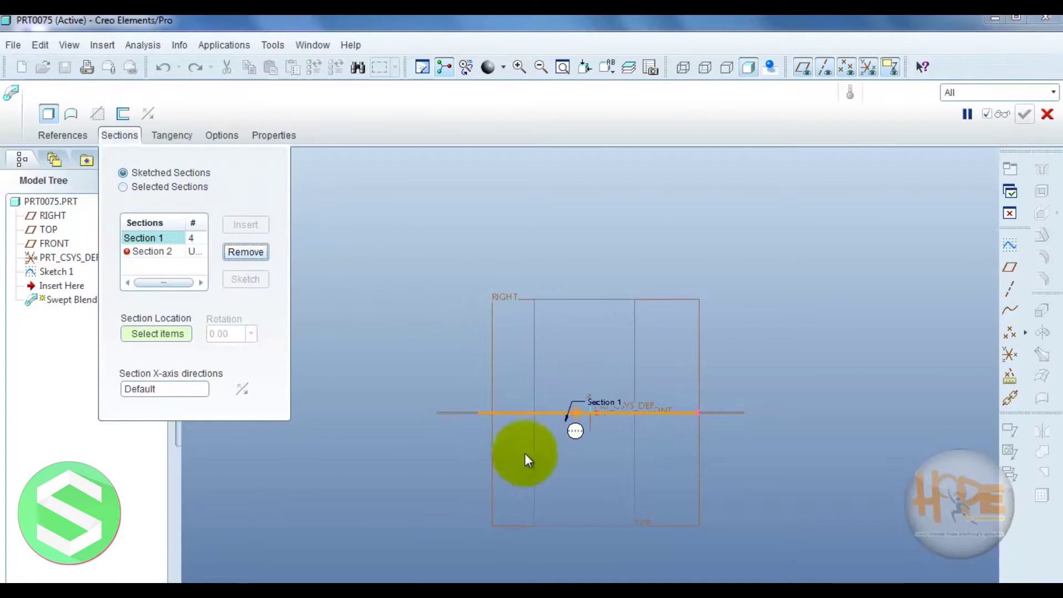
pyautogui.moveTo(616, 429); pyautogui.dragTo(391, 294, button='middle')
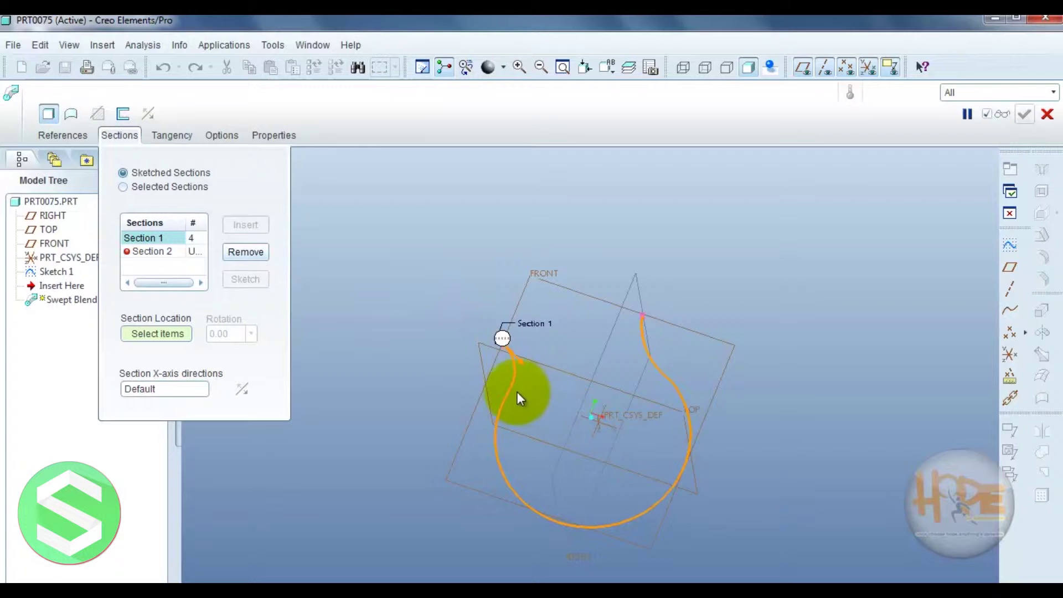
pyautogui.moveTo(505, 372); pyautogui.dragTo(507, 406, button='middle')
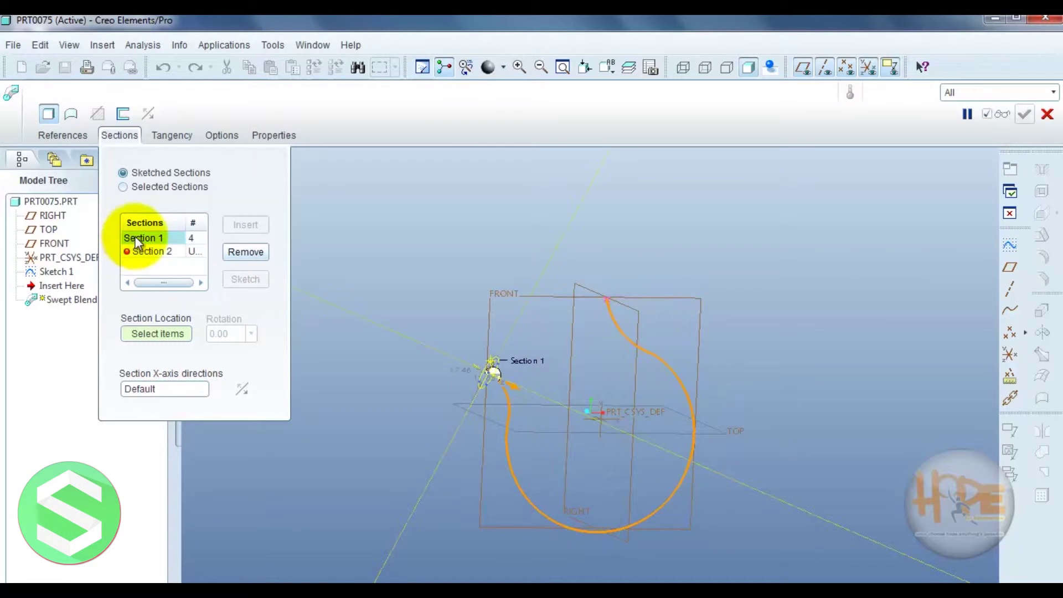
pyautogui.click(148, 251)
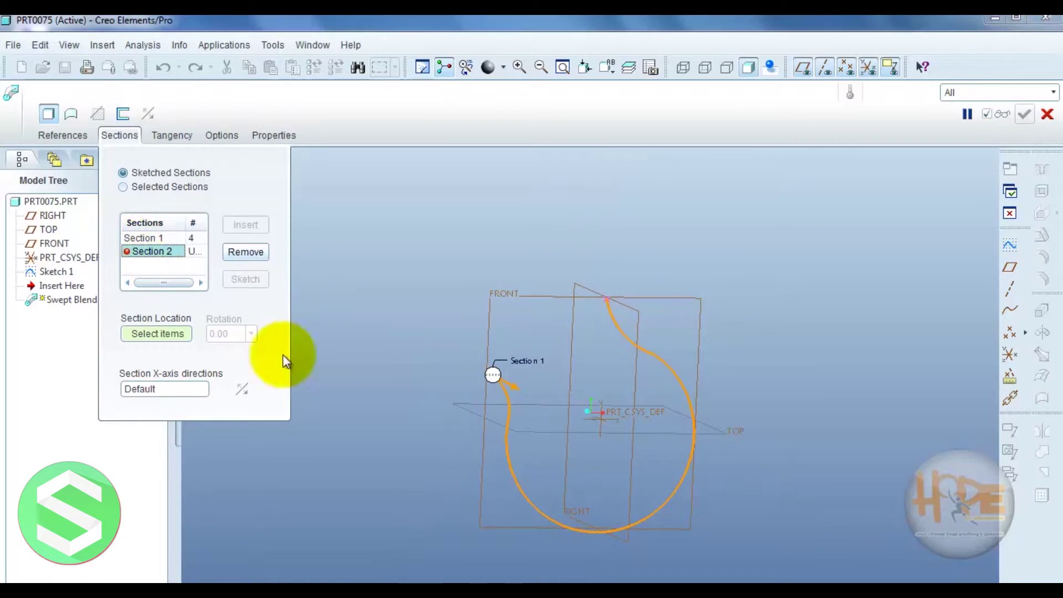
pyautogui.click(505, 419)
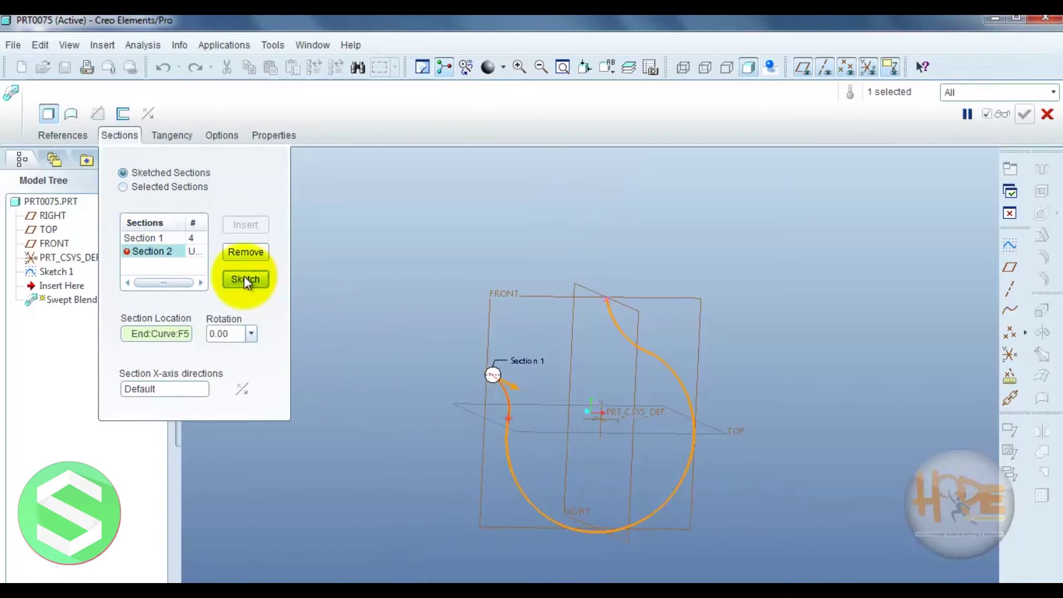
pyautogui.click(244, 279)
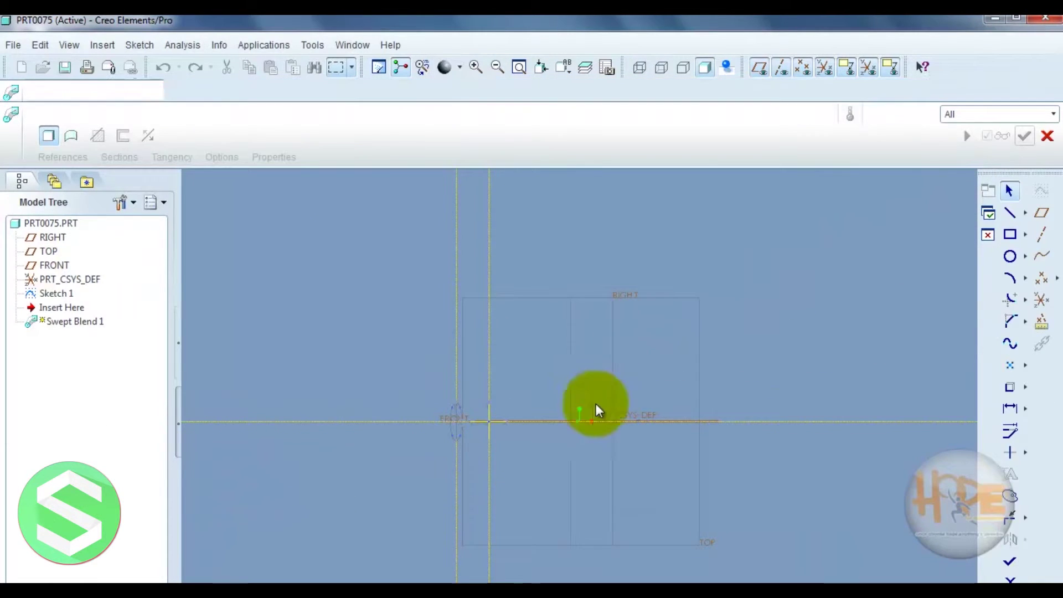
# Sketch Section 2 as a slanted line mirrored about the centerline, closed by an arc.
pyautogui.click(1009, 212)
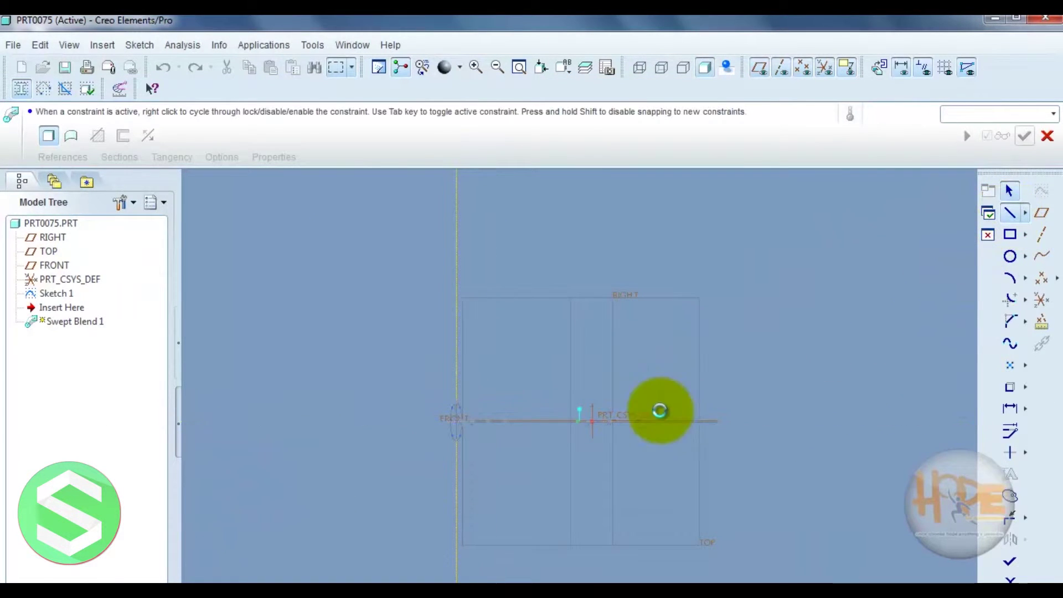
pyautogui.click(471, 406)
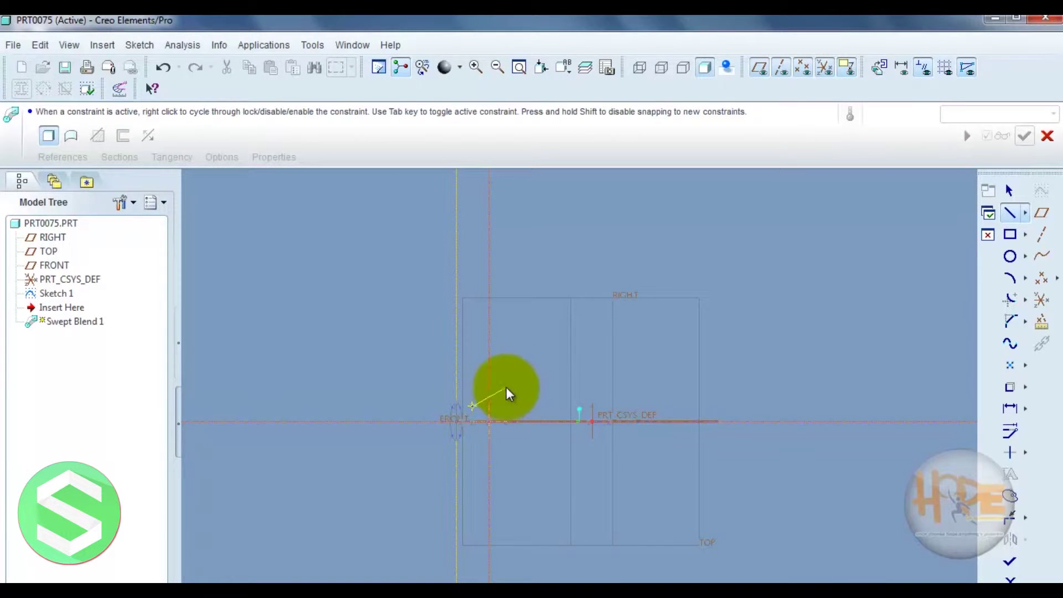
pyautogui.click(505, 389)
pyautogui.middleClick(553, 407)
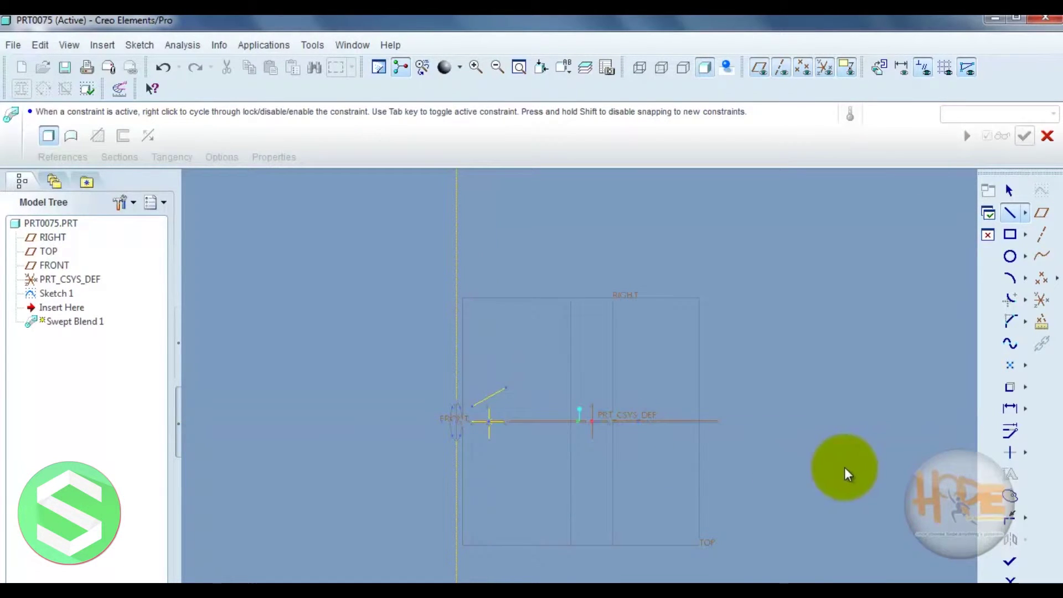
pyautogui.click(1011, 538)
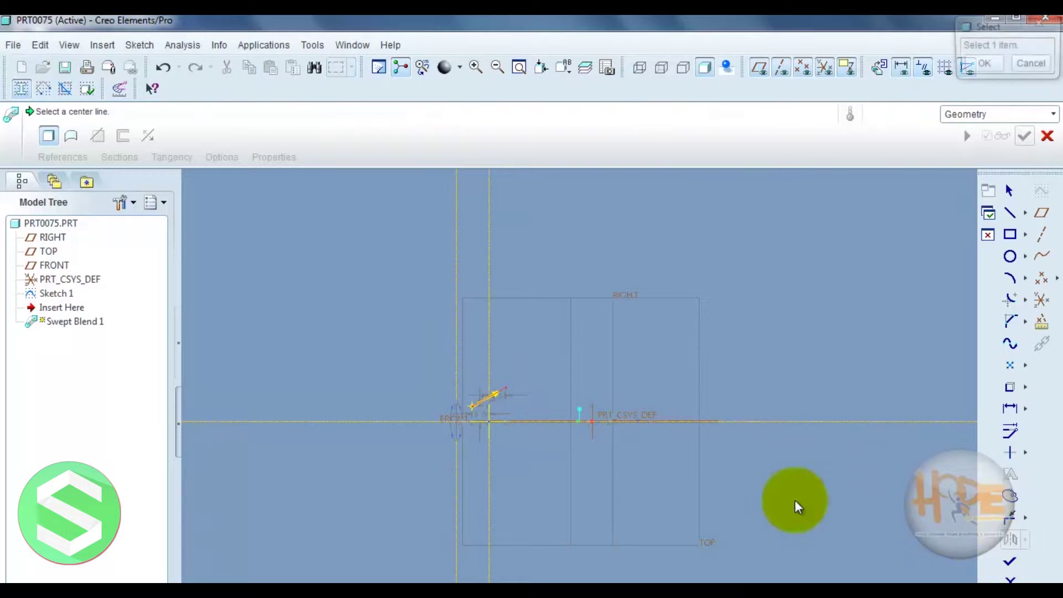
pyautogui.click(515, 424)
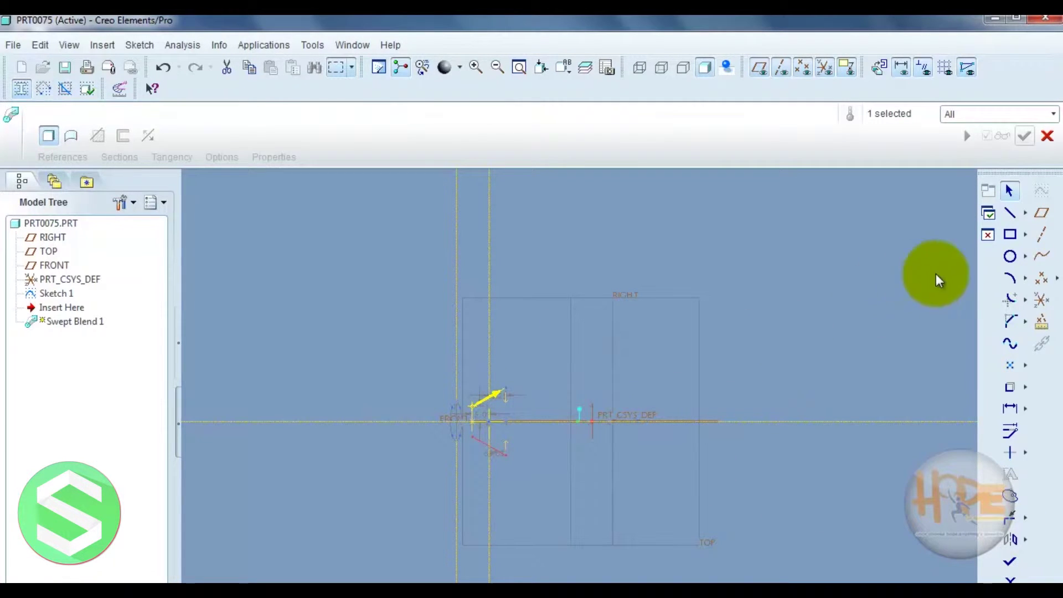
pyautogui.click(1011, 279)
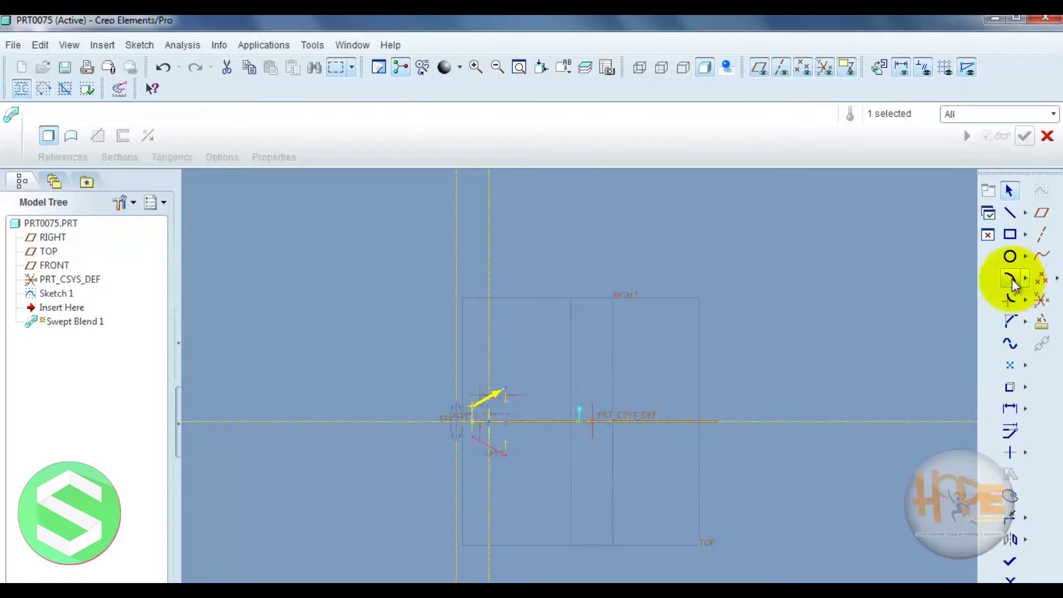
pyautogui.click(472, 407)
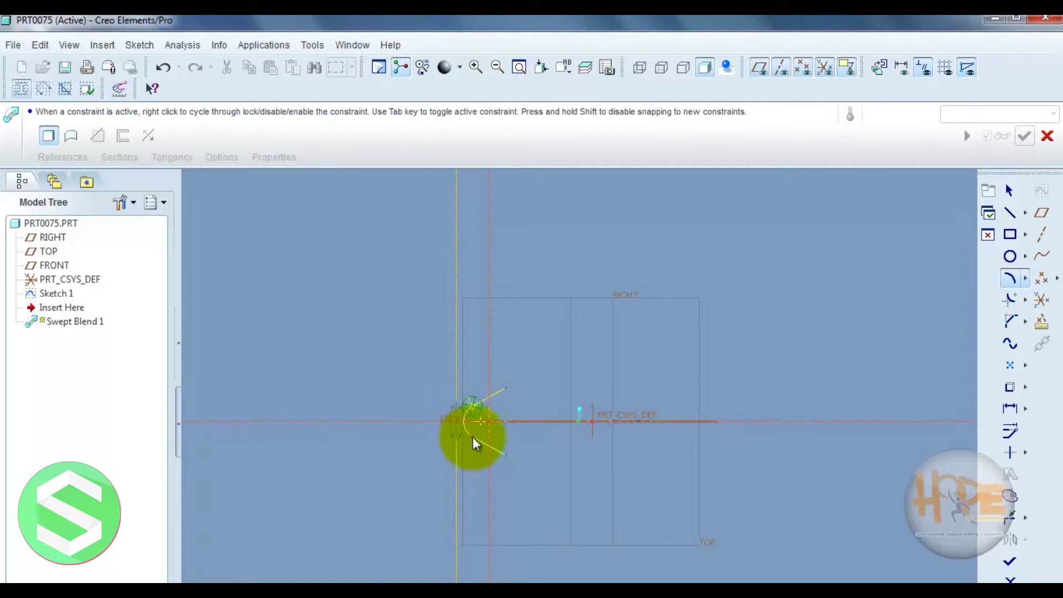
pyautogui.click(474, 438)
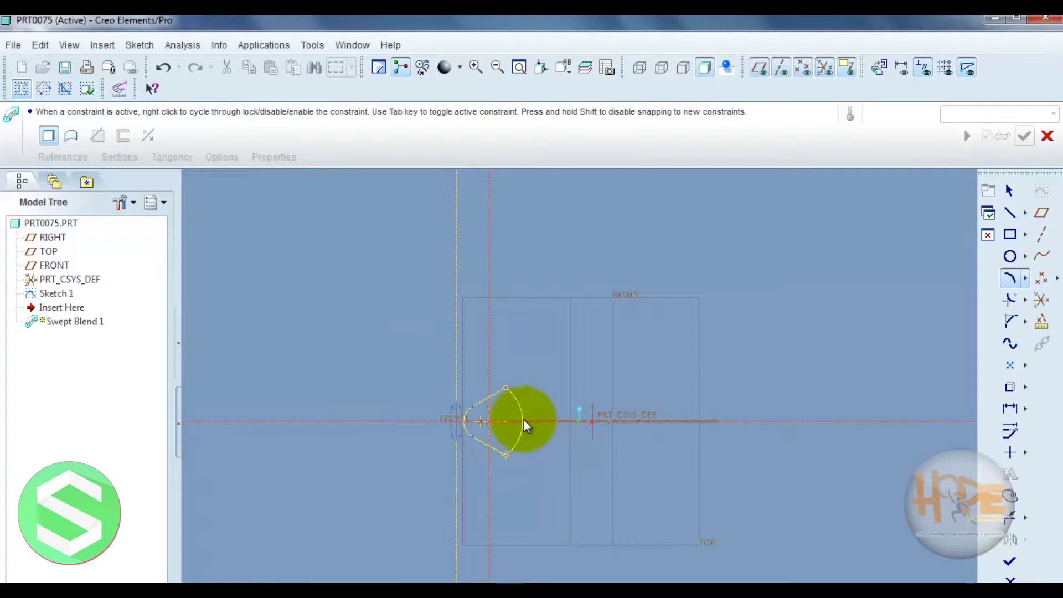
pyautogui.click(521, 423)
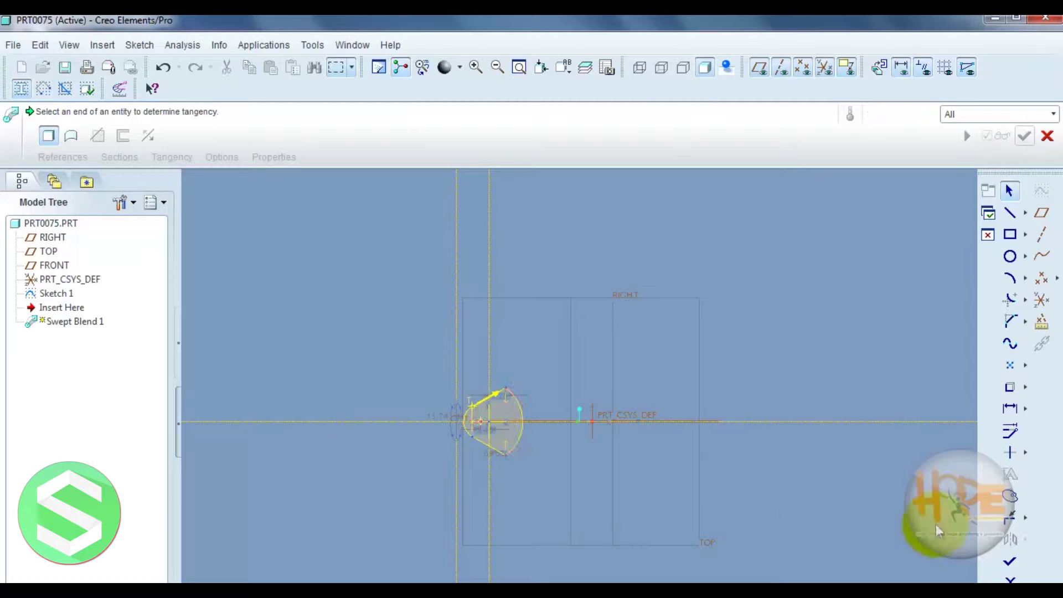
pyautogui.click(1009, 561)
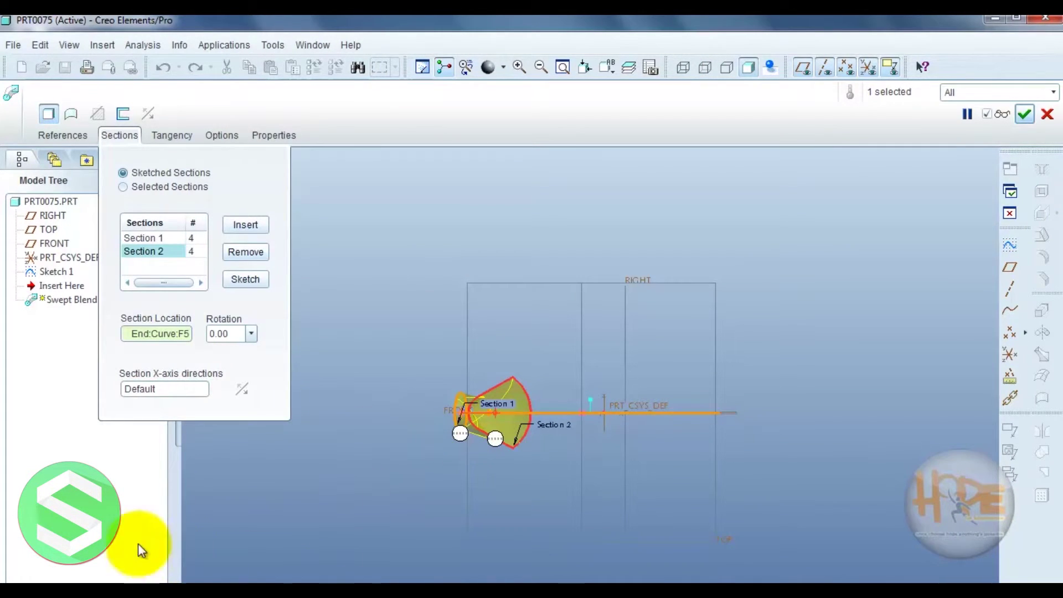
# Insert Section 3 at a point on the far side of the trajectory and open its sketch.
pyautogui.click(251, 224)
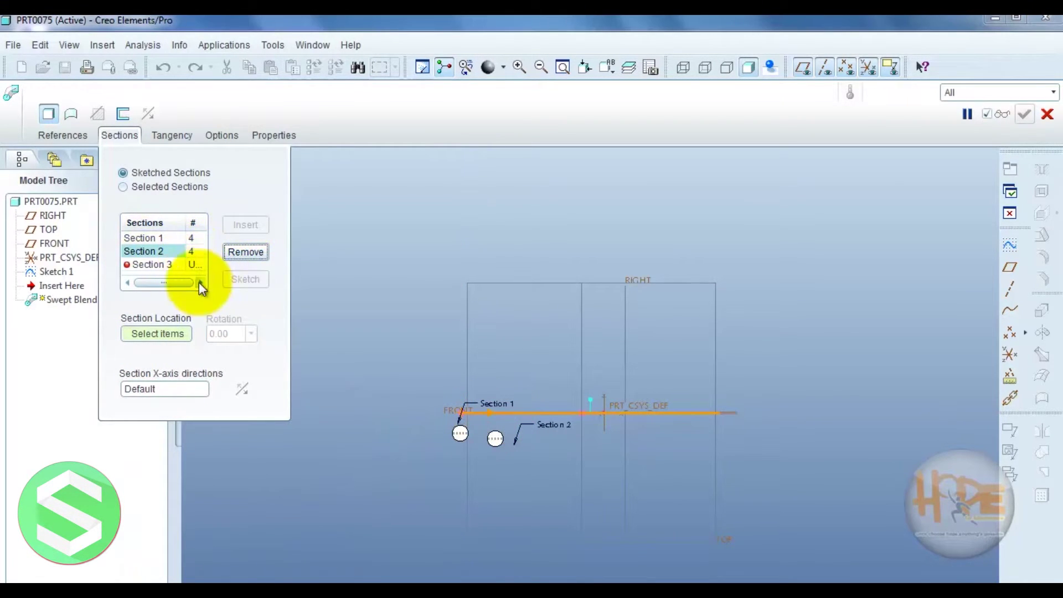
pyautogui.click(160, 265)
pyautogui.moveTo(592, 417); pyautogui.dragTo(617, 393, button='middle')
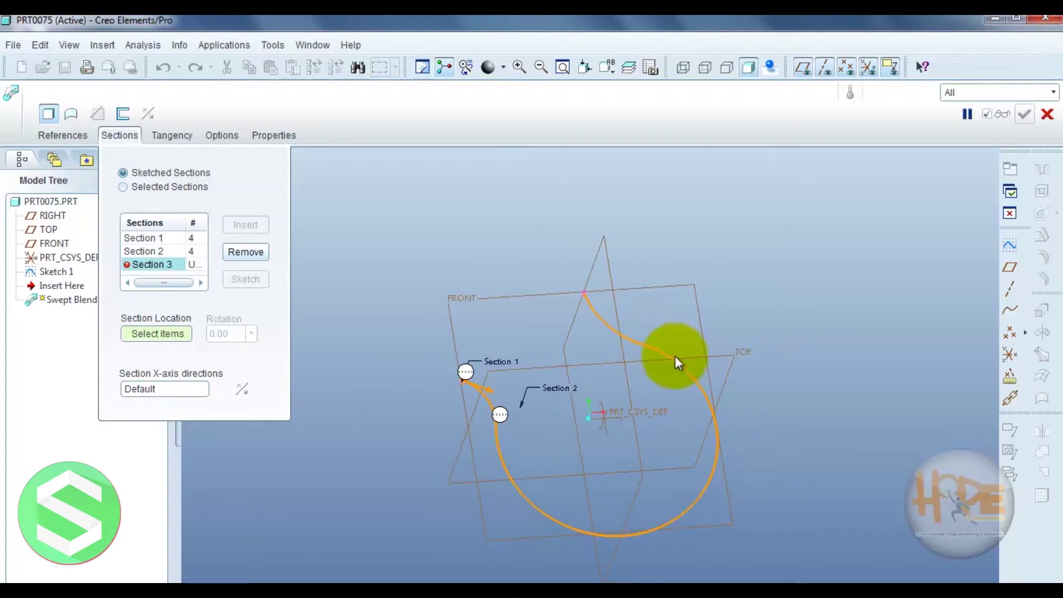
pyautogui.click(713, 414)
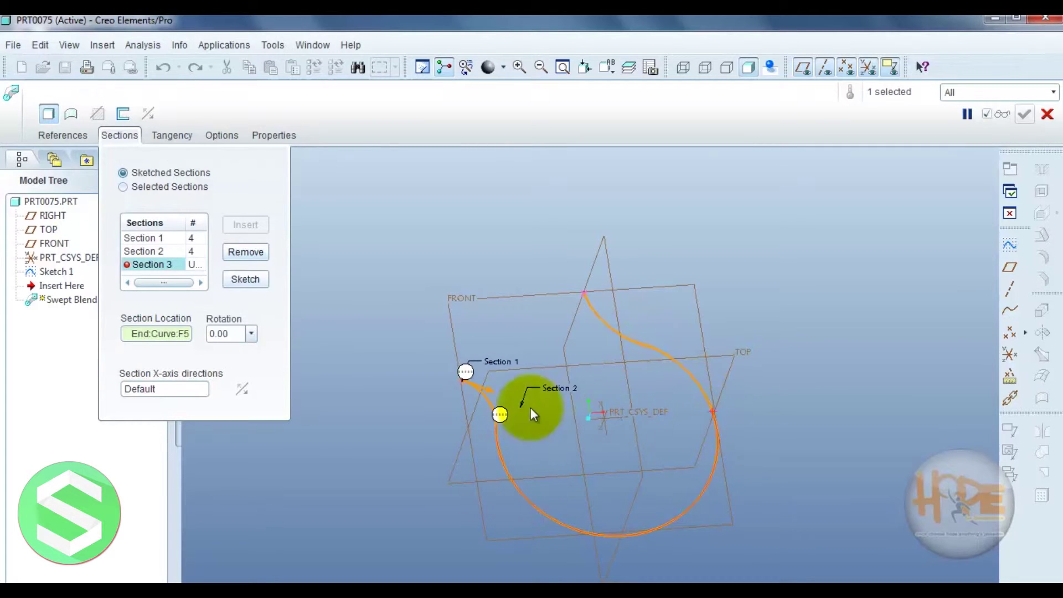
pyautogui.click(244, 280)
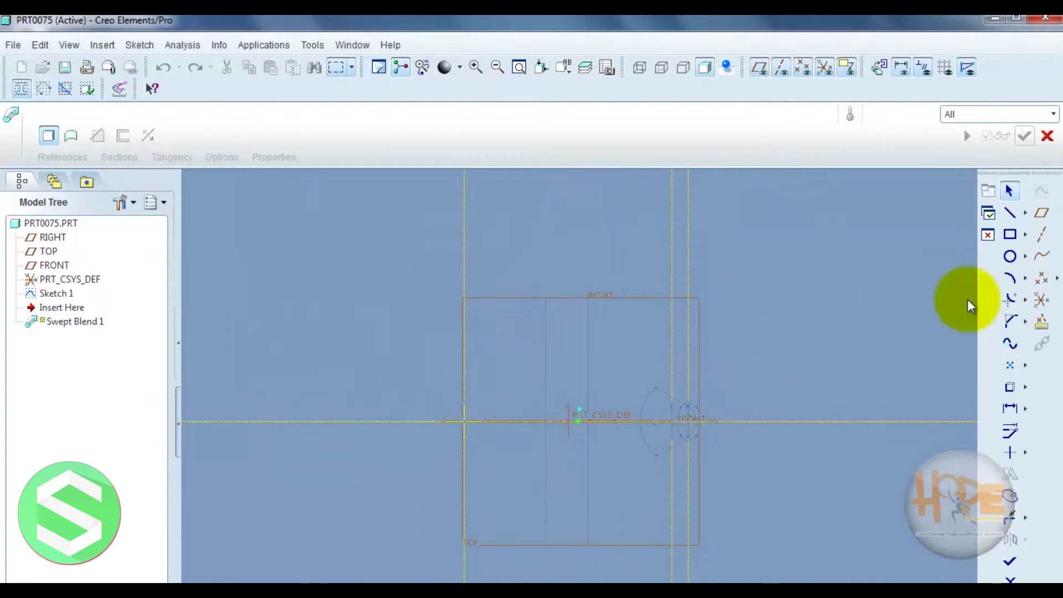
# Draw a slanted line for Section 3 and mirror it about the horizontal centerline.
pyautogui.click(1018, 213)
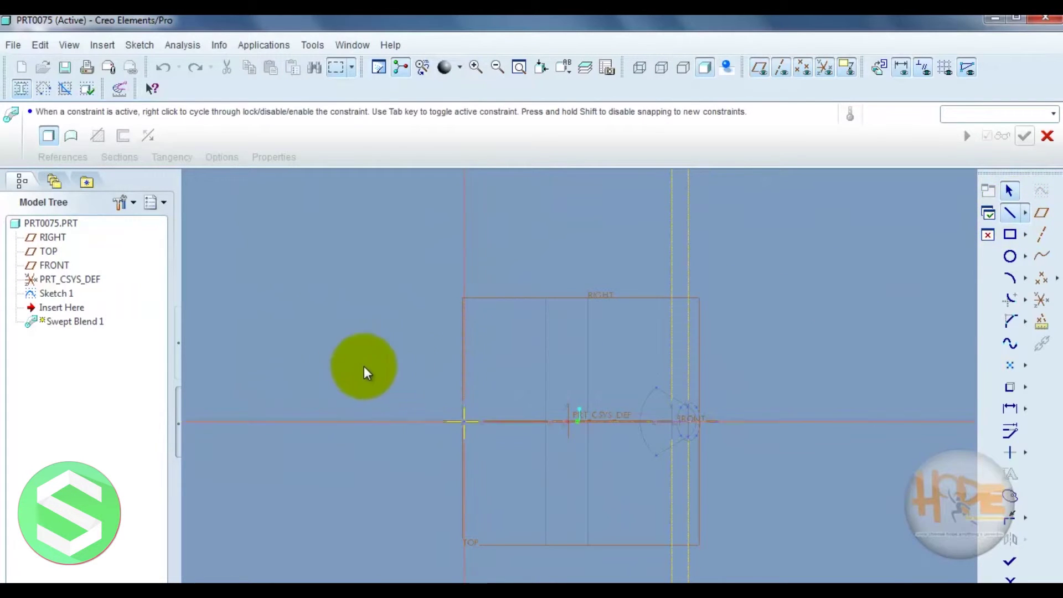
pyautogui.click(489, 401)
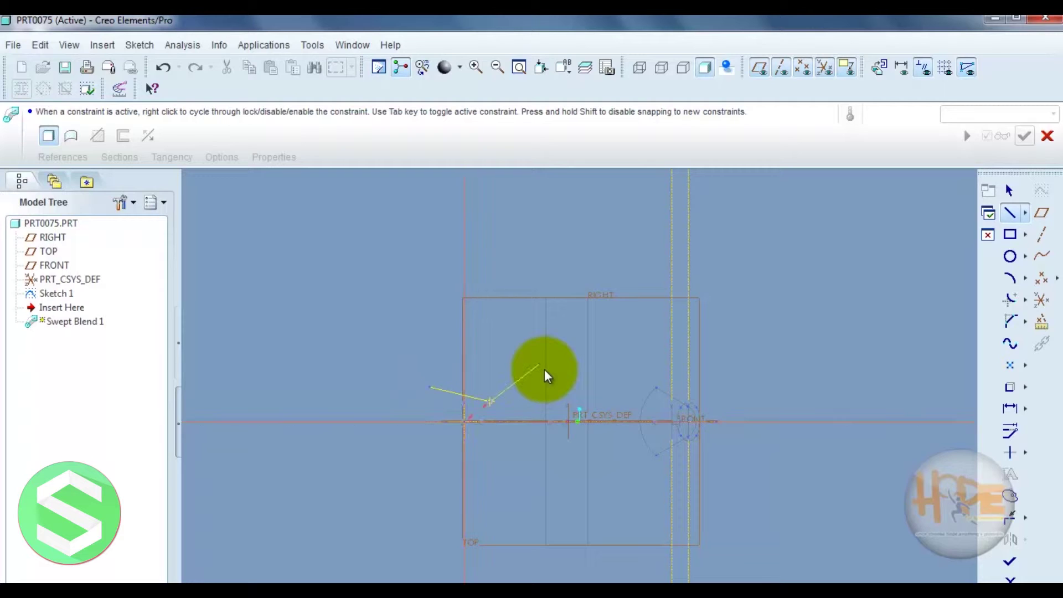
pyautogui.middleClick(823, 421)
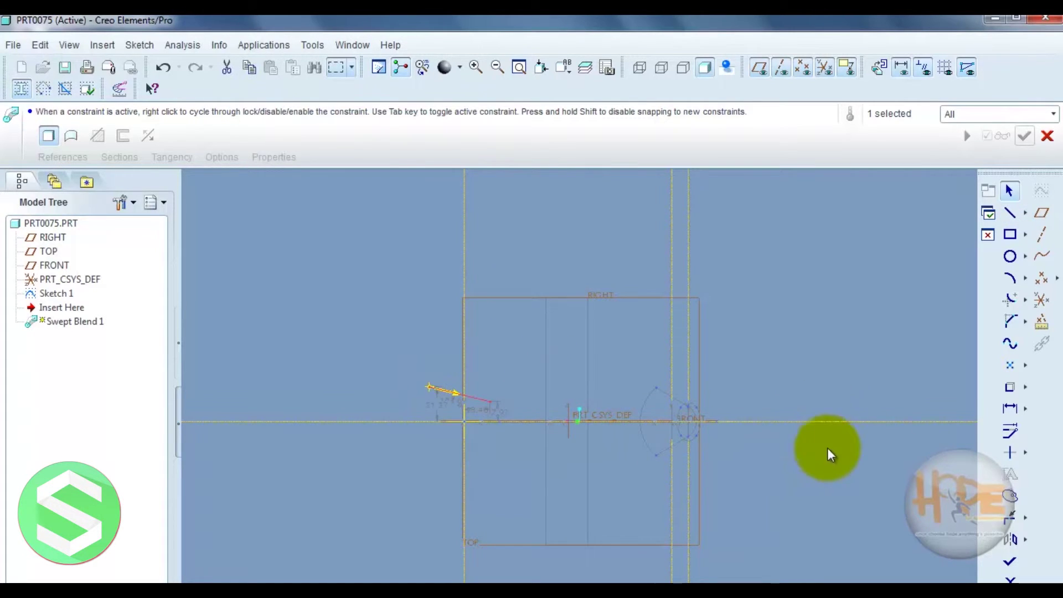
pyautogui.click(1009, 537)
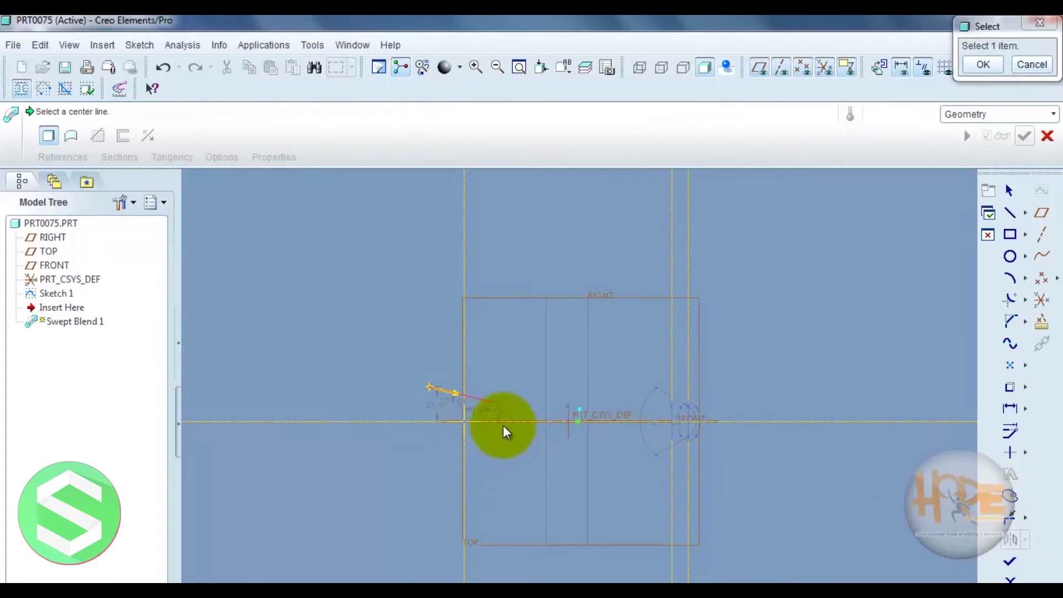
pyautogui.click(515, 423)
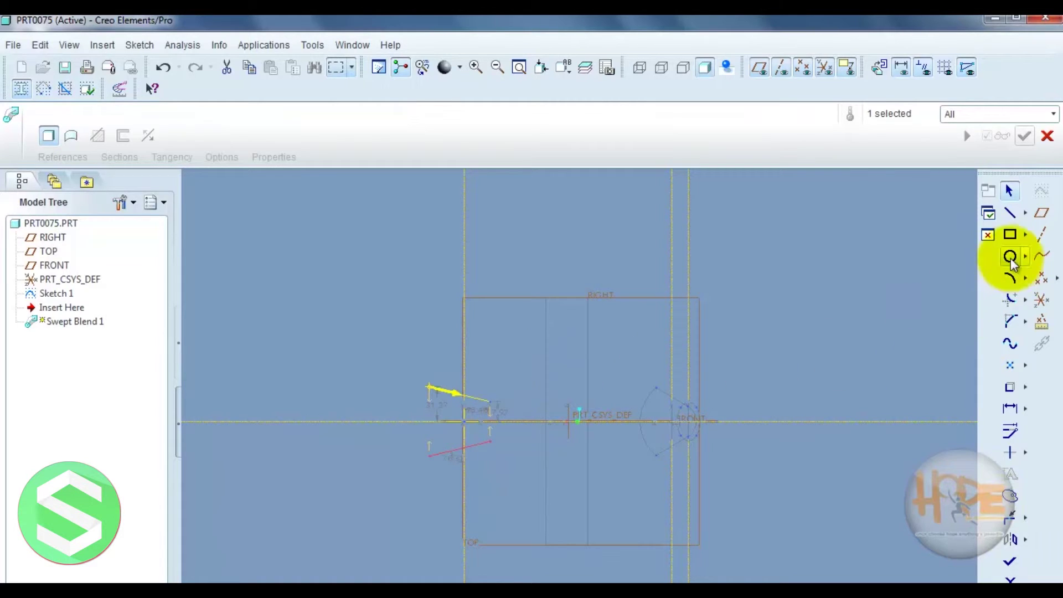
# Close both ends of the mirrored lines with three-point arcs and finish the Section 3 sketch.
pyautogui.click(1010, 279)
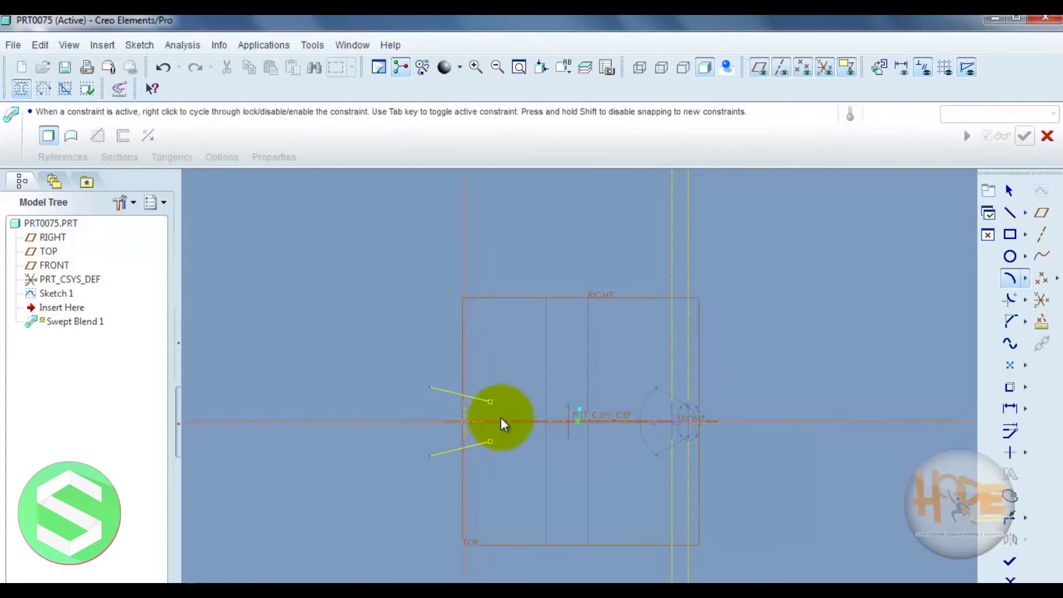
pyautogui.click(501, 423)
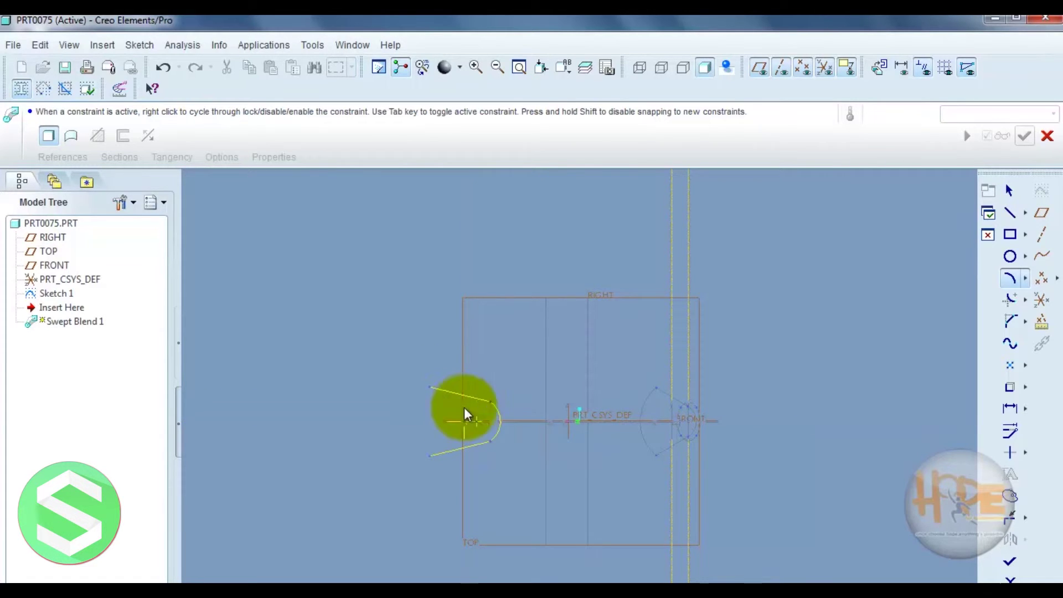
pyautogui.click(429, 387)
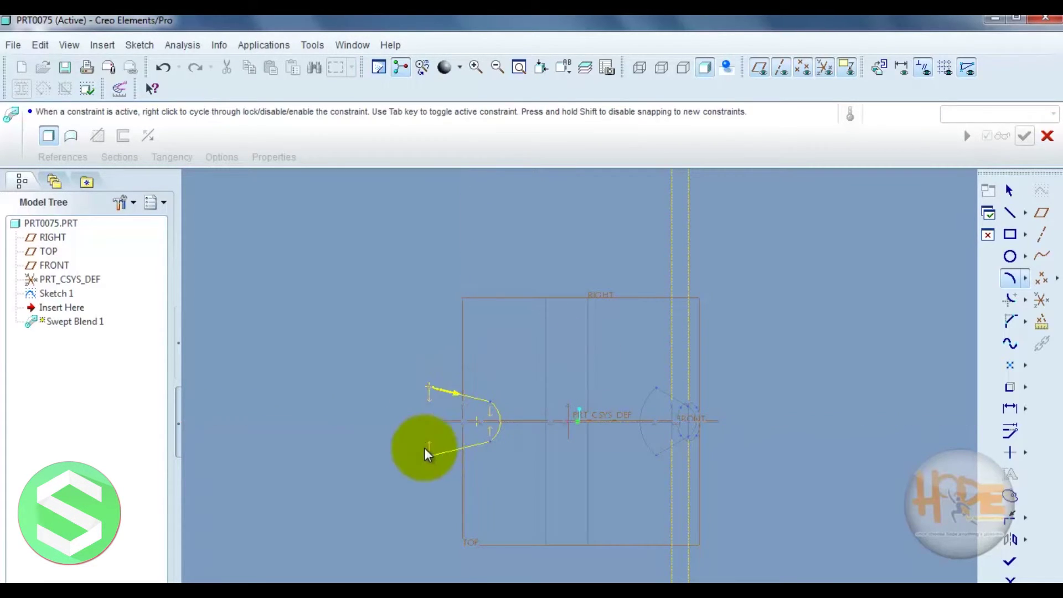
pyautogui.click(430, 458)
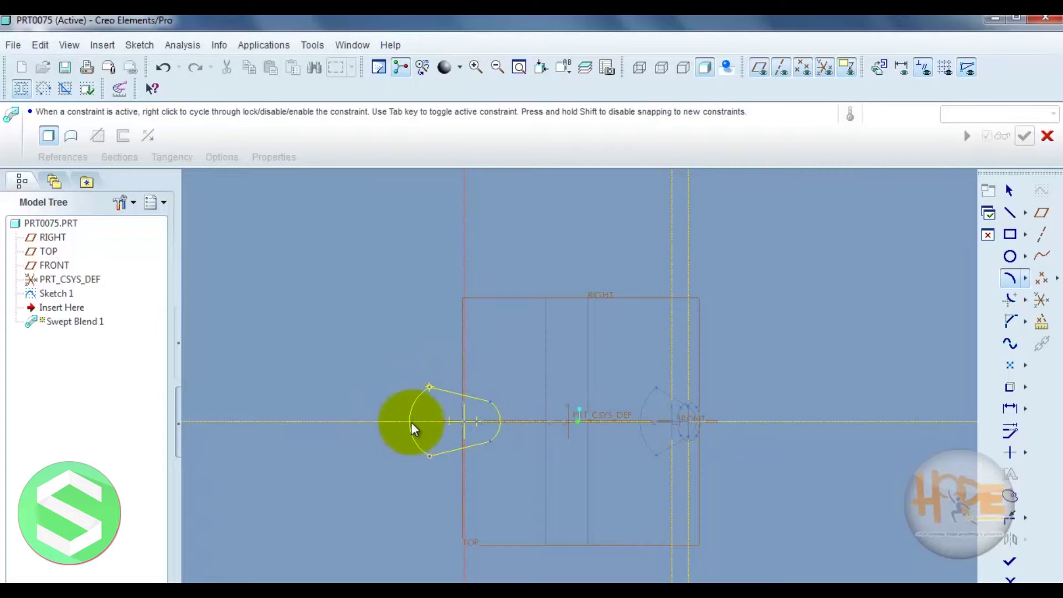
pyautogui.click(419, 429)
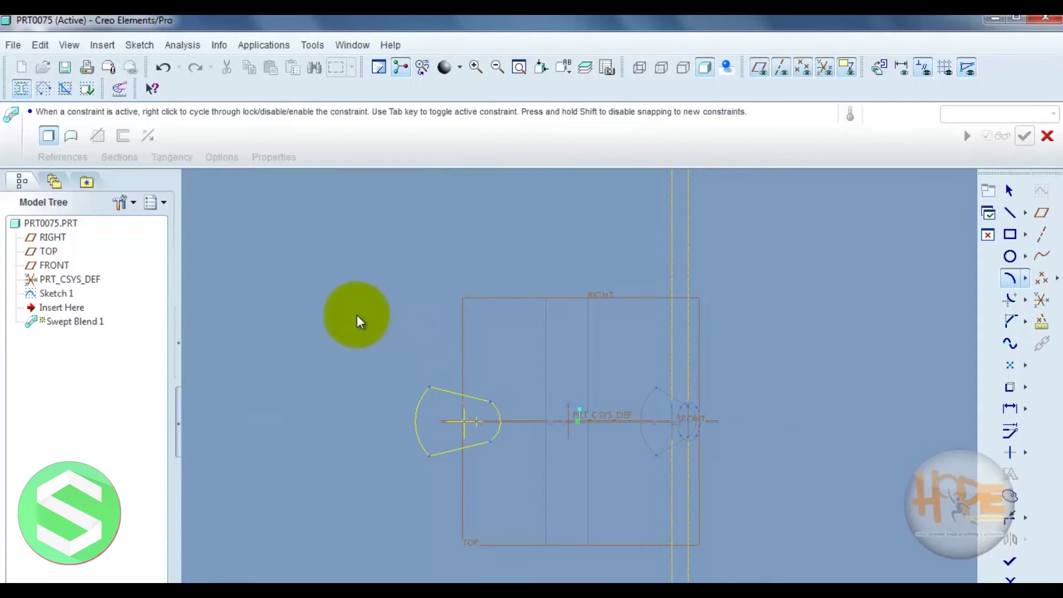
pyautogui.middleClick(358, 326)
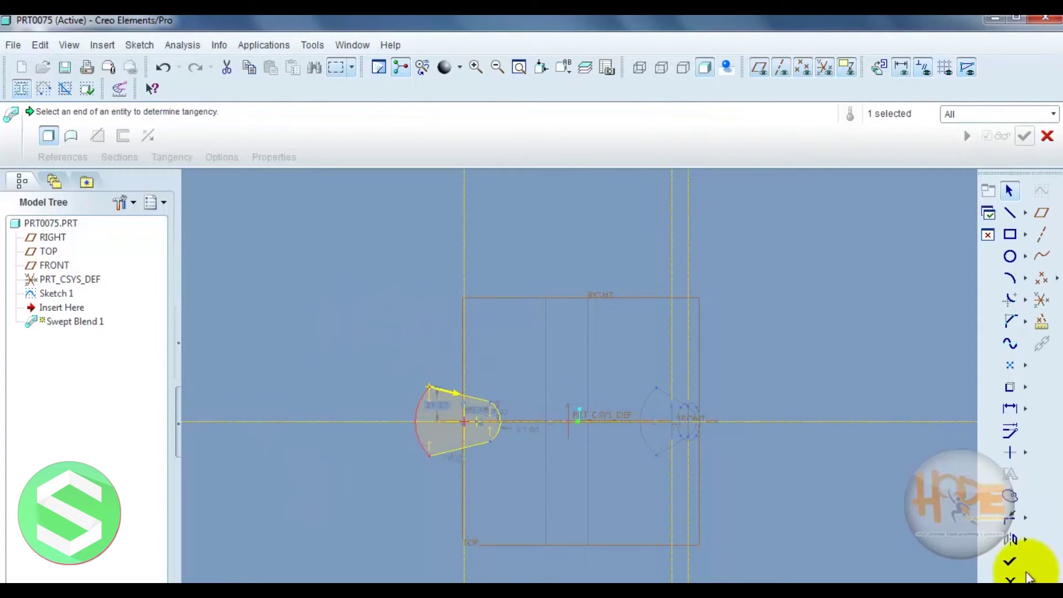
pyautogui.click(1010, 560)
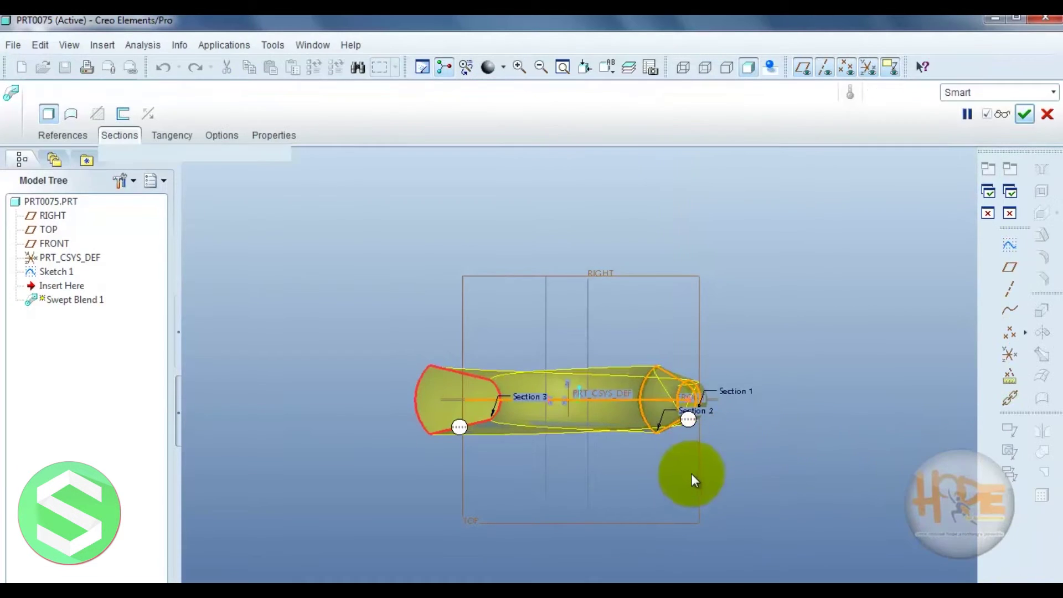
# Insert Section 4 at the far end point of the arc trajectory and open its sketch.
pyautogui.click(353, 326)
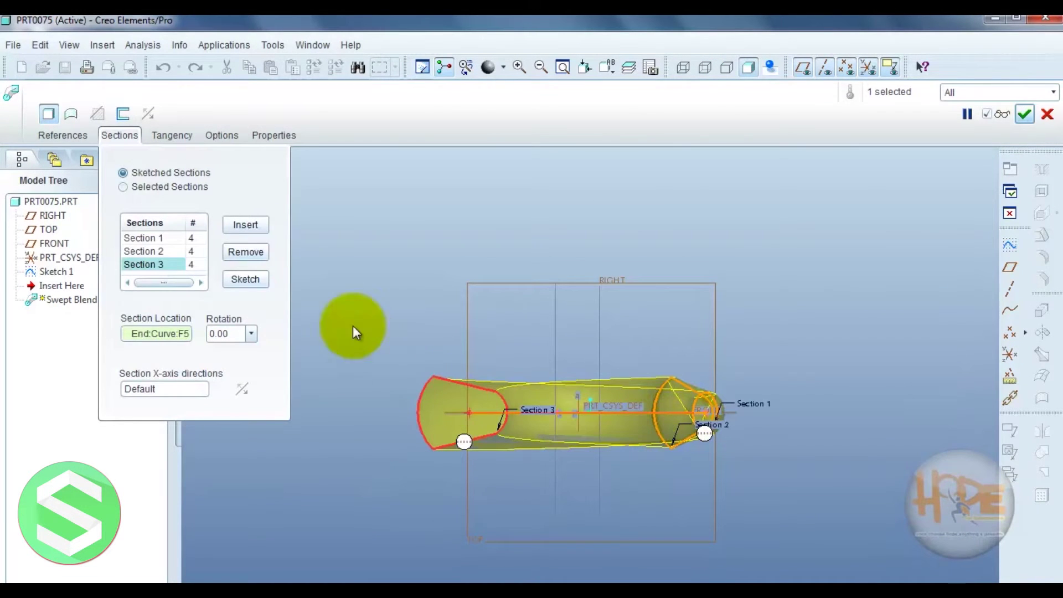
pyautogui.click(262, 224)
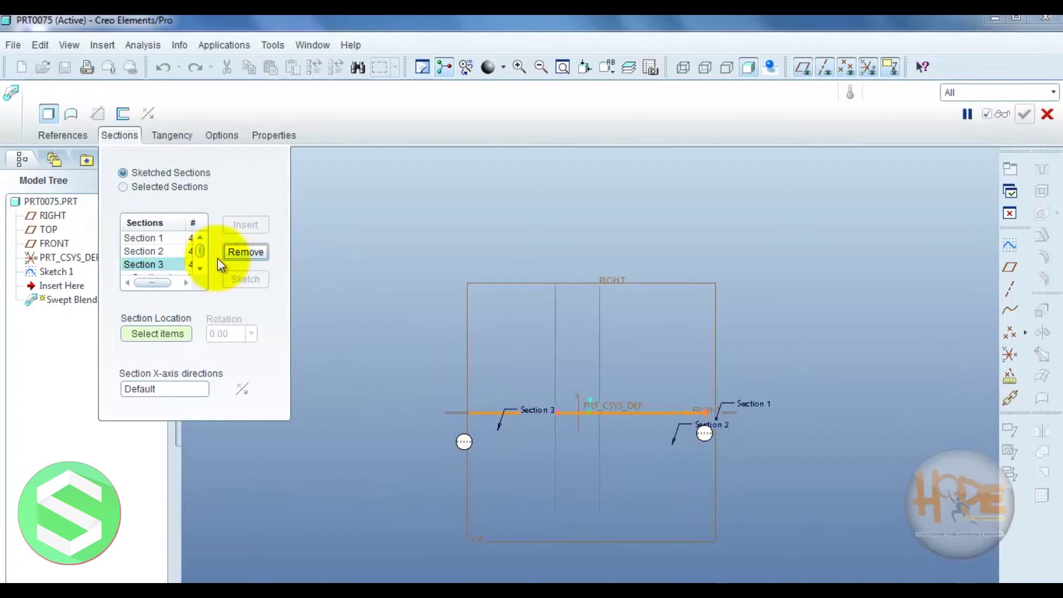
pyautogui.click(146, 264)
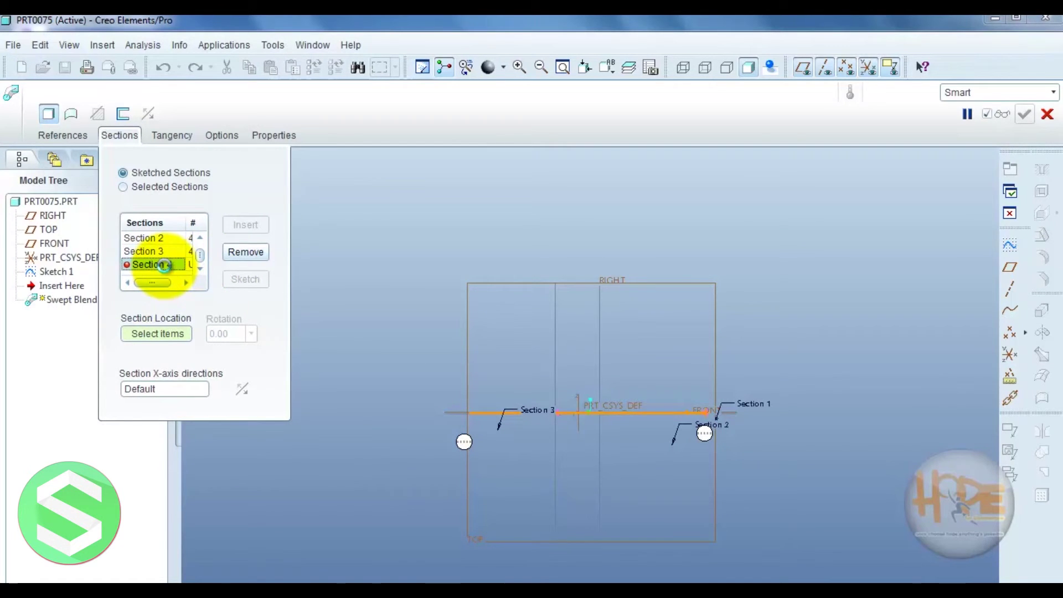
pyautogui.moveTo(556, 463); pyautogui.dragTo(402, 408, button='middle')
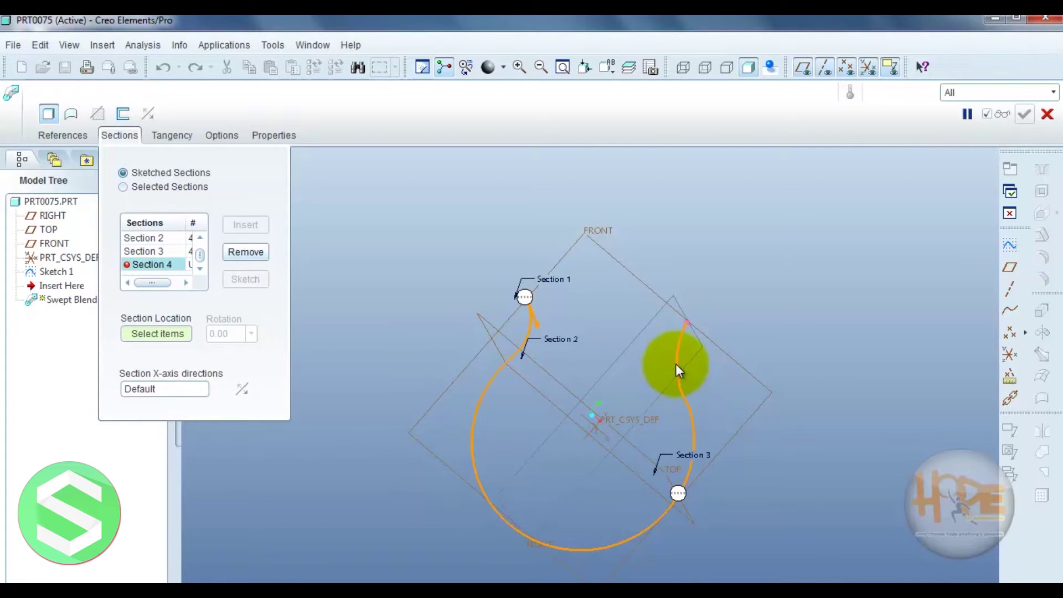
pyautogui.moveTo(756, 349)
pyautogui.mouseDown(button='middle')
pyautogui.moveTo(755, 321)
pyautogui.moveTo(645, 367)
pyautogui.moveTo(738, 325)
pyautogui.mouseUp(button='middle')
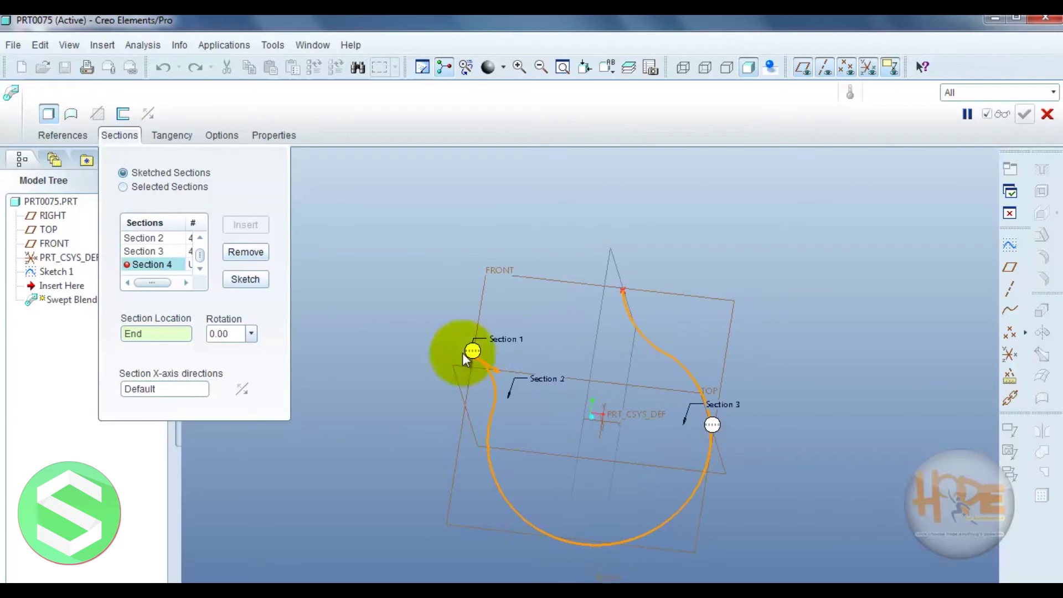
pyautogui.click(246, 279)
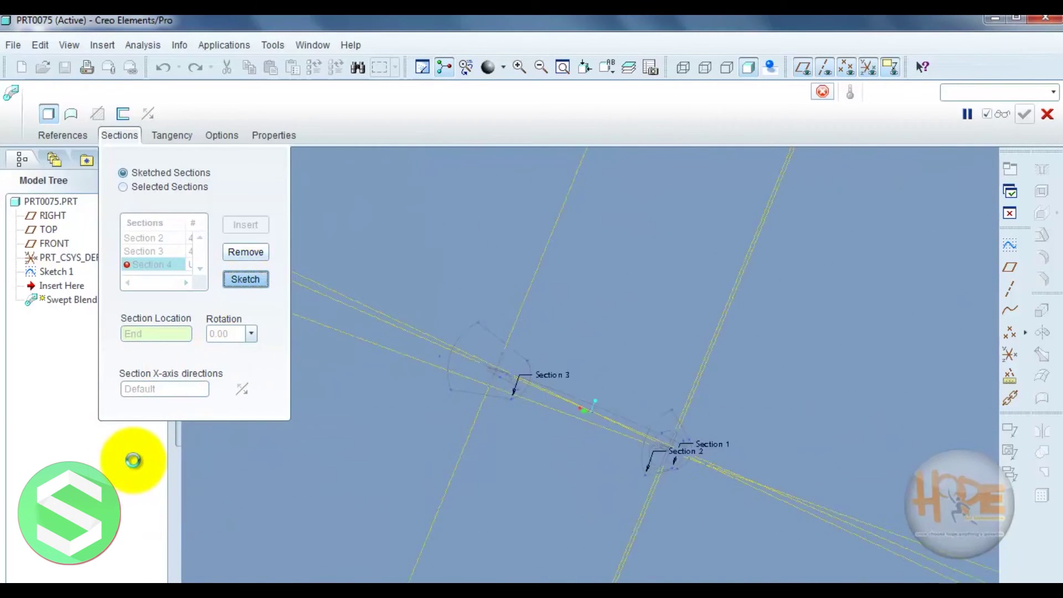
pyautogui.click(1009, 256)
# Sketch Section 4 as a small circle centred on the reference crosshair and finish the sketch.
pyautogui.click(584, 405)
pyautogui.click(597, 372)
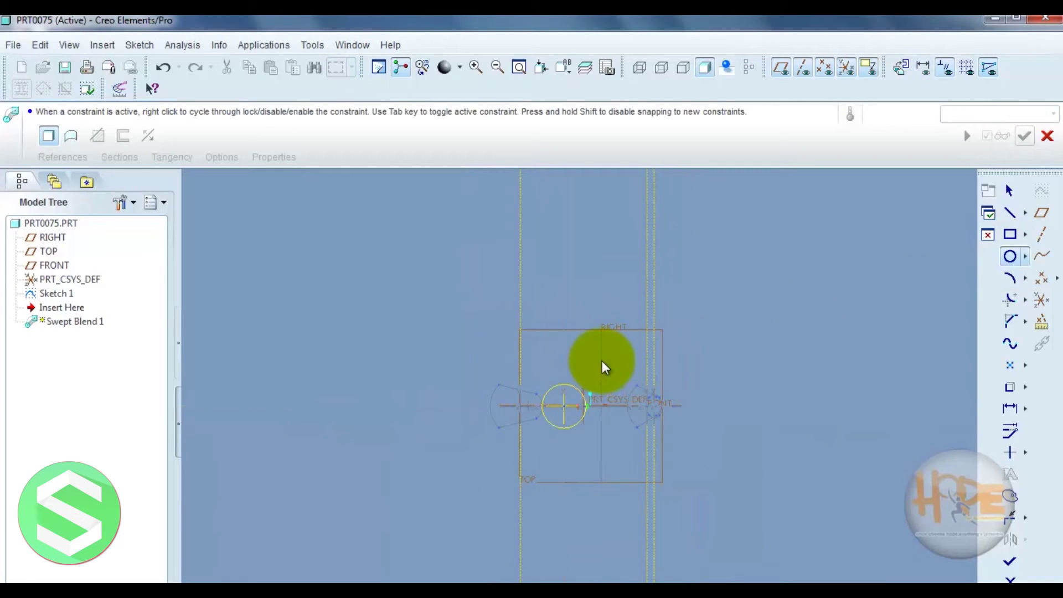
pyautogui.middleClick(718, 366)
pyautogui.click(1009, 561)
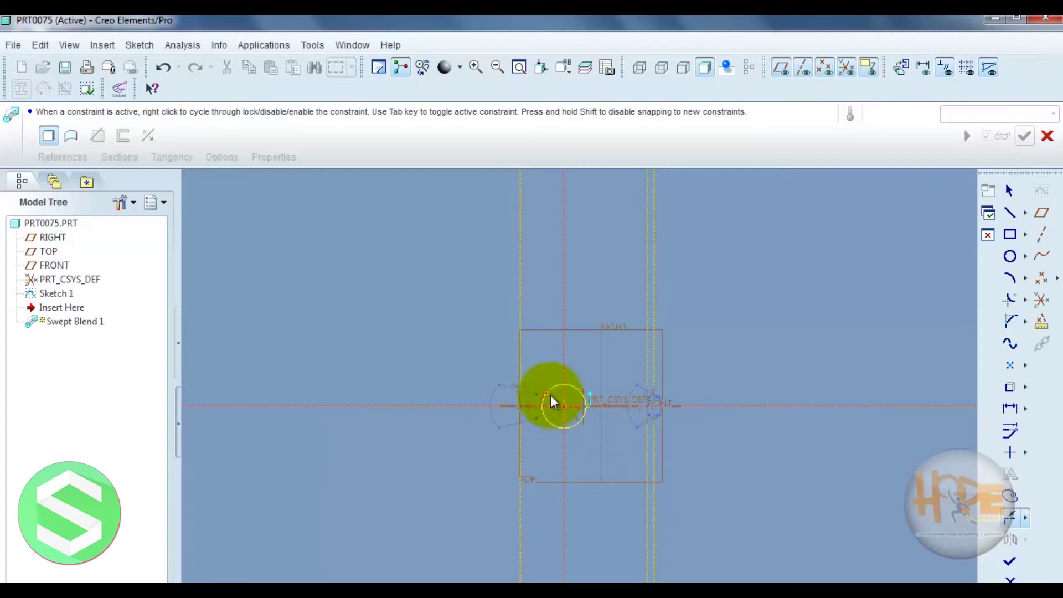
pyautogui.click(564, 406)
pyautogui.click(550, 425)
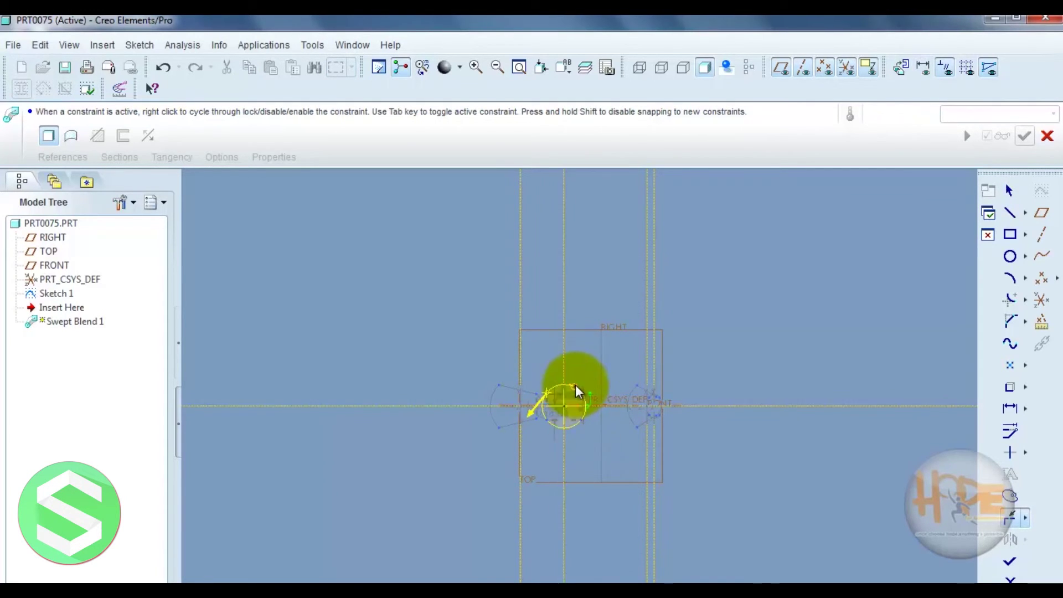
pyautogui.middleClick(636, 403)
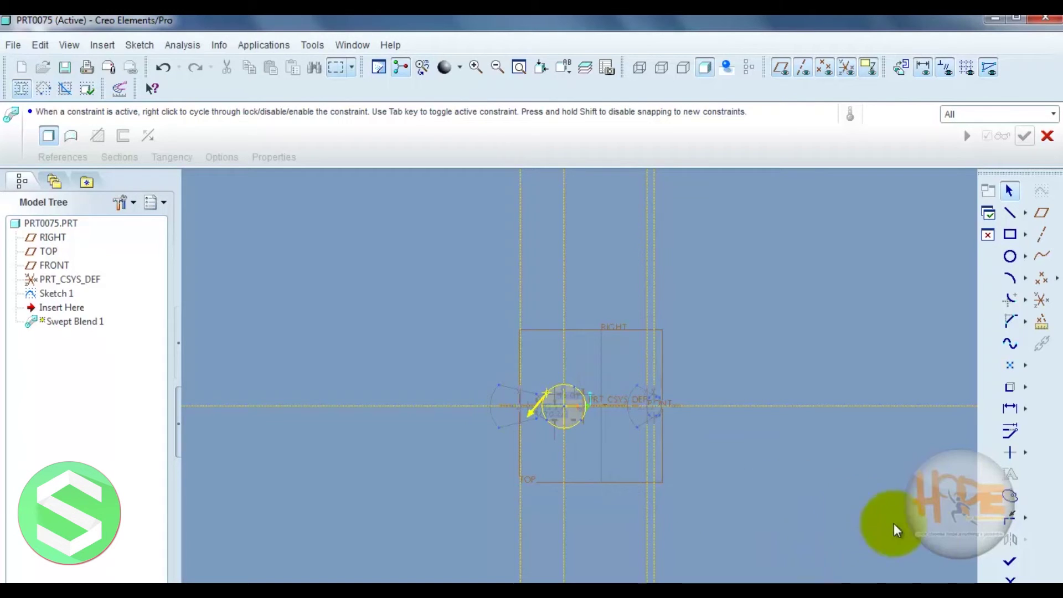
pyautogui.click(1009, 561)
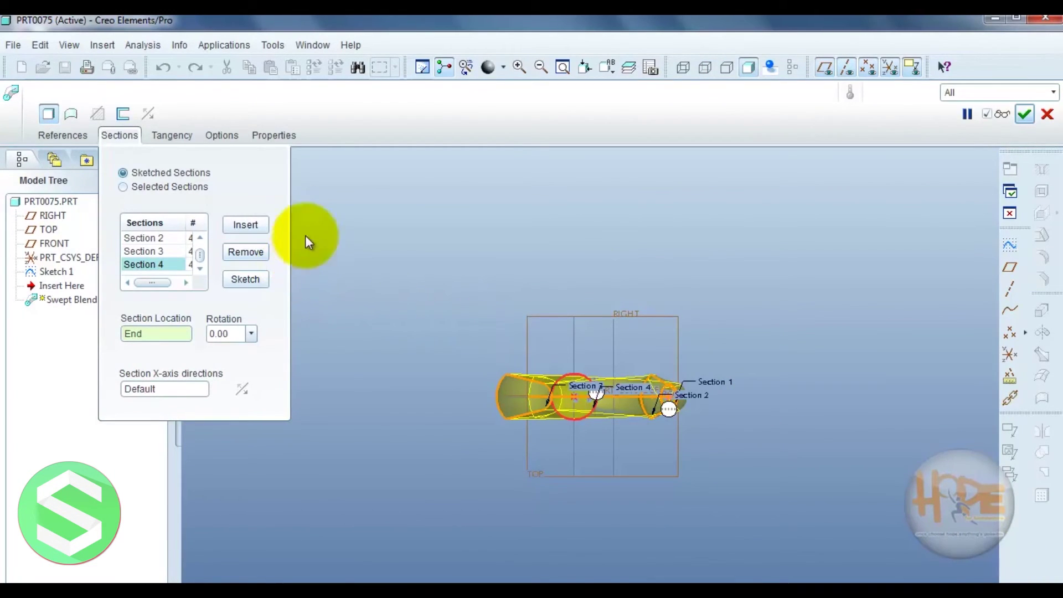
# Finish Swept Blend 1 as a curled horn solid, orbit to inspect it, and start Extrude.
pyautogui.click(119, 137)
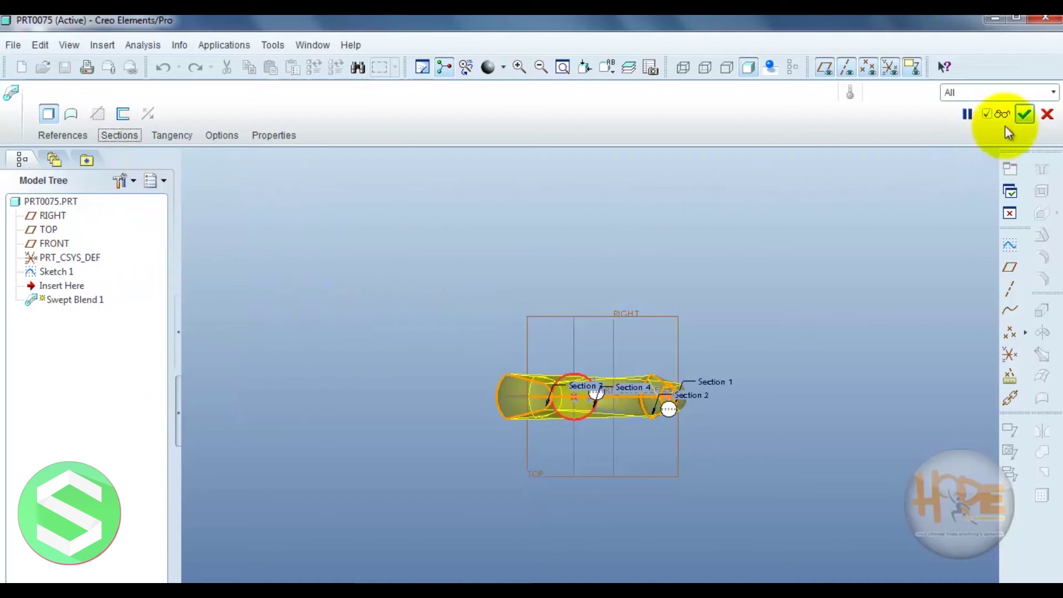
pyautogui.click(1023, 114)
pyautogui.moveTo(751, 395); pyautogui.dragTo(602, 415, button='middle')
pyautogui.press('e')
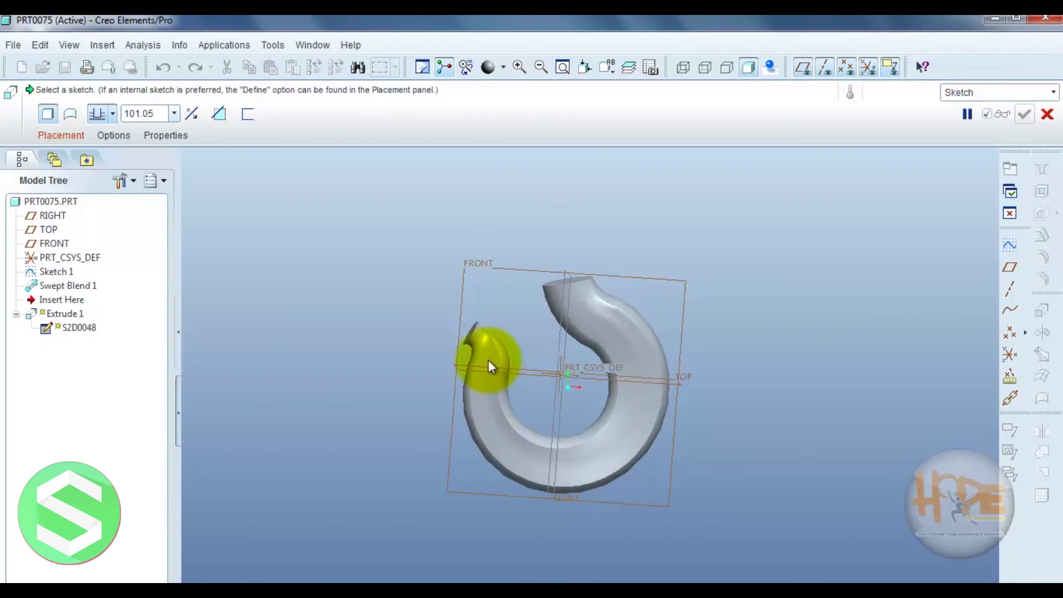